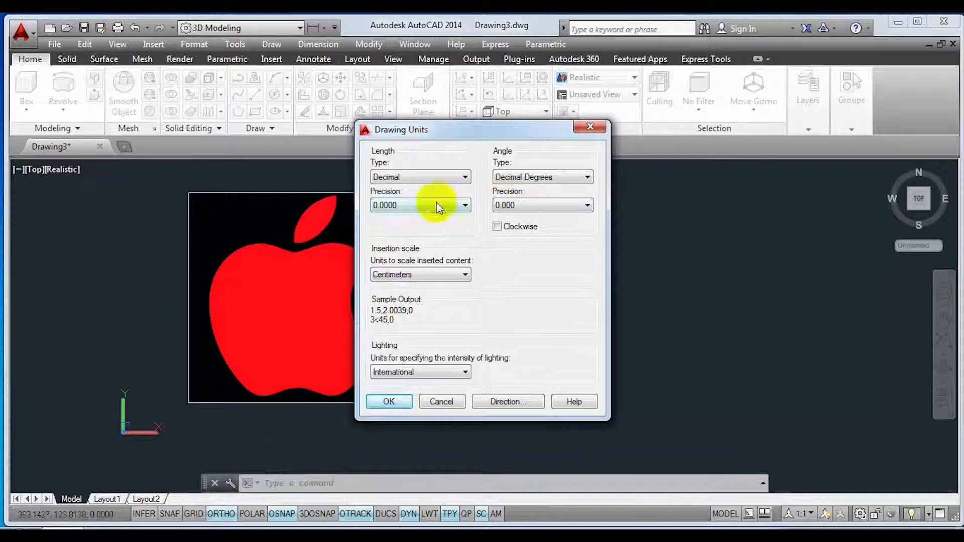
Set the drawing units' length precision to 0.000
click(436, 205)
click(401, 246)
click(390, 402)
middle_drag(245, 241, 226, 234)
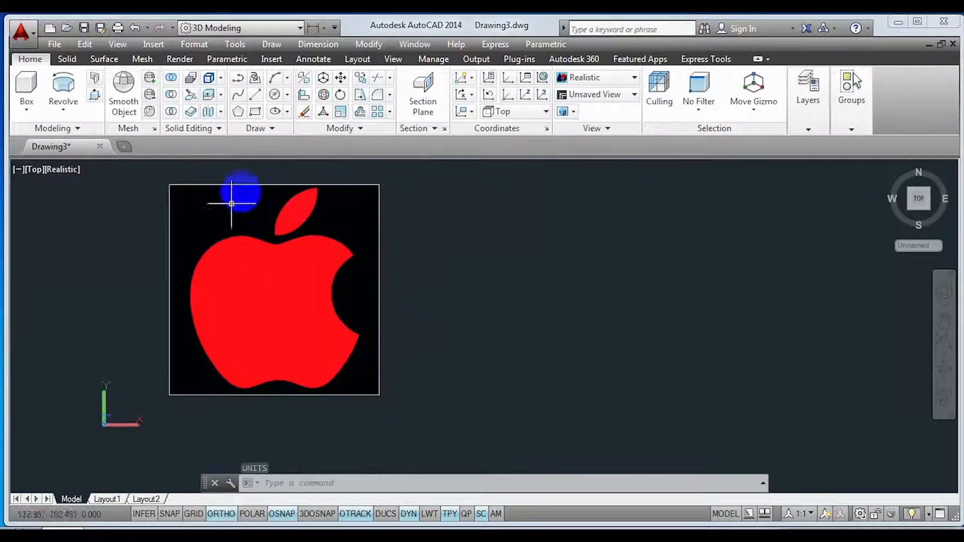
With object snap off, draw a vertical line from the image's bottom edge up through the middle of the apple, past the image's top edge
click(256, 95)
scroll(232, 252, up, 2)
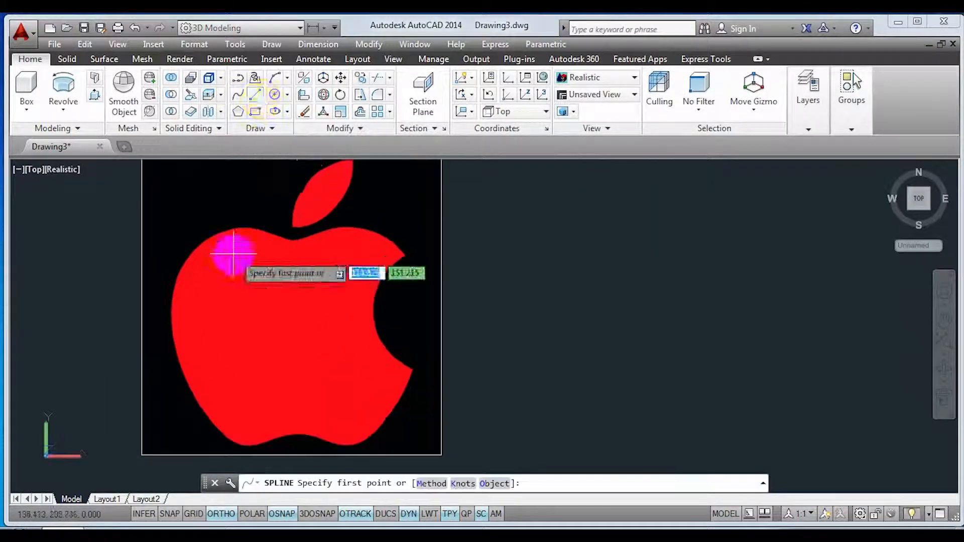
click(256, 95)
scroll(315, 471, down, 4)
scroll(314, 387, up, 3)
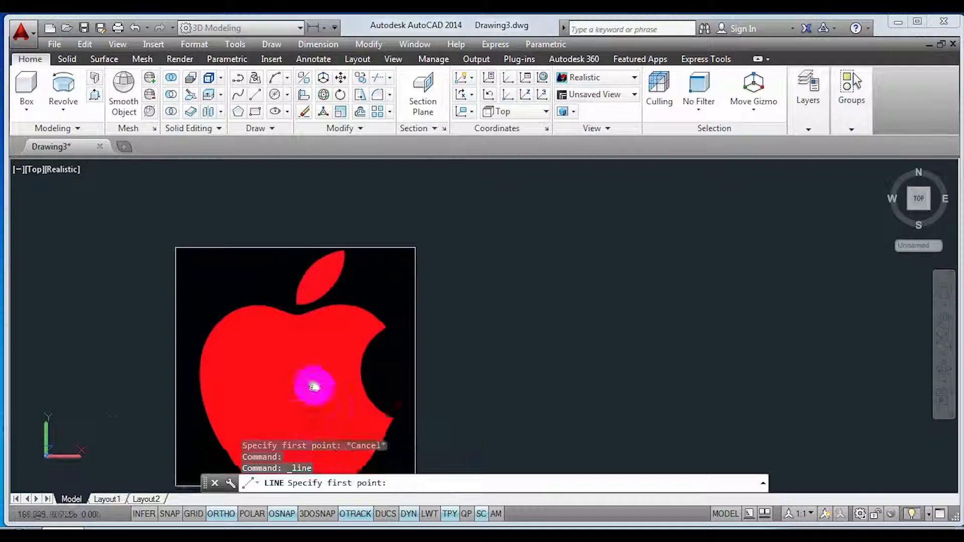
right_click(275, 514)
click(288, 516)
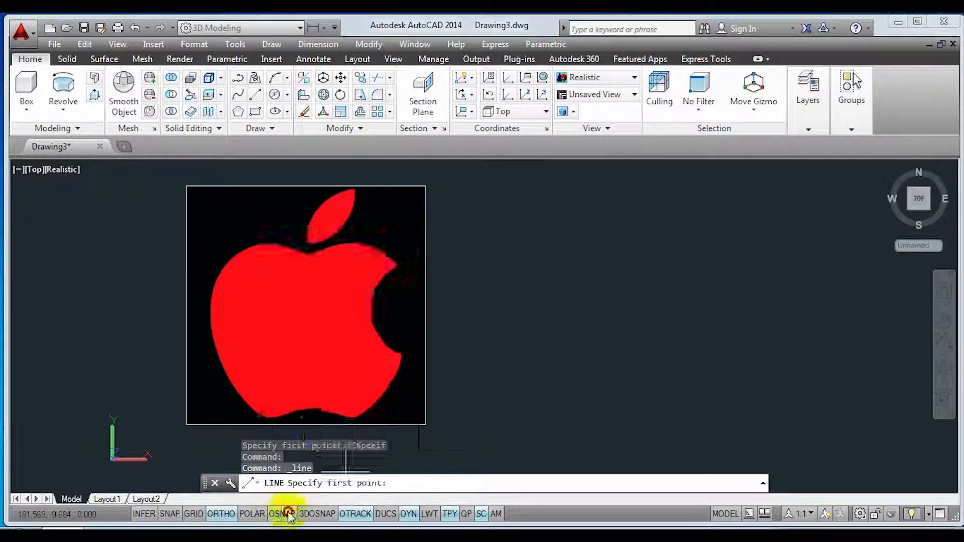
scroll(303, 424, up, 3)
click(302, 422)
scroll(345, 311, down, 2)
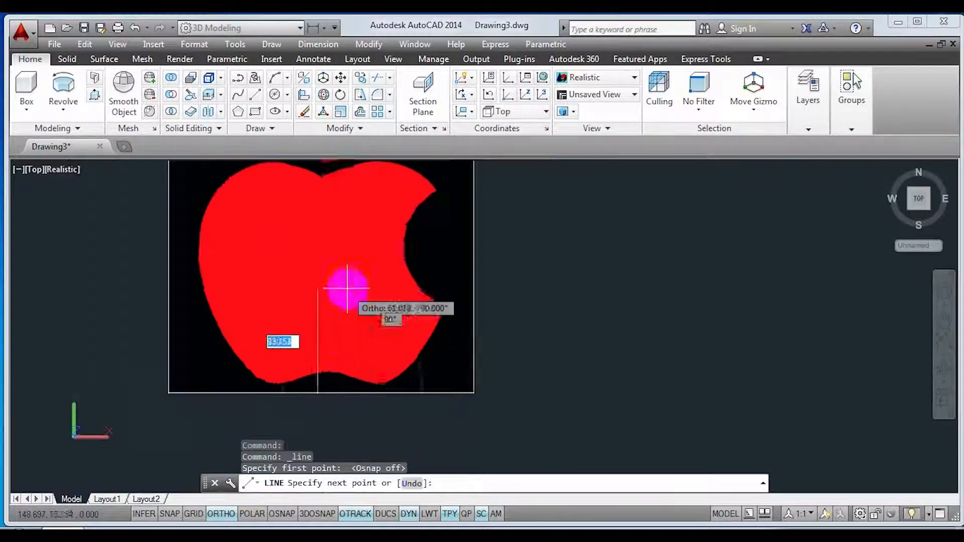
click(305, 207)
middle_drag(347, 358, 374, 272)
key(Return)
Move the vertical line horizontally about 3 units to the right so it passes through the apple's top notch
scroll(317, 396, up, 2)
click(325, 381)
middle_drag(339, 195, 333, 350)
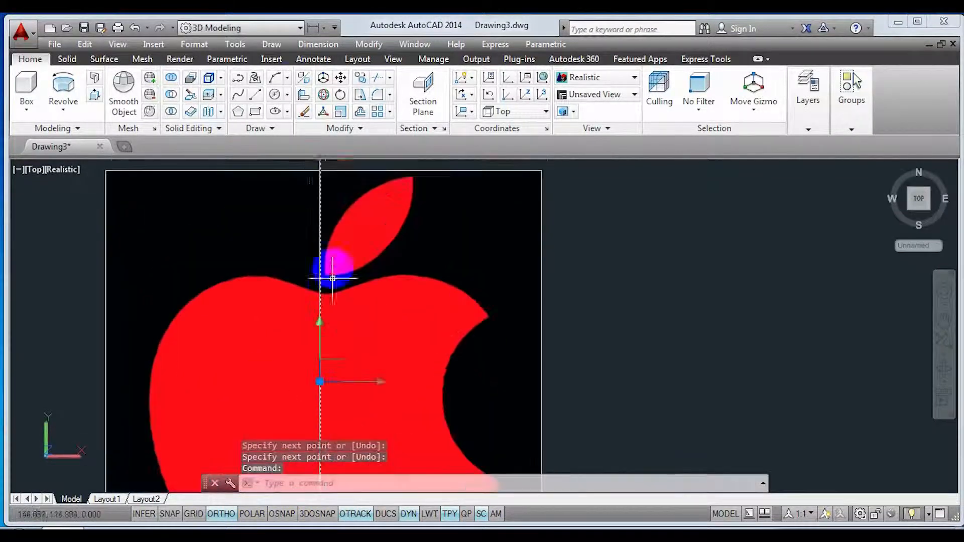
click(340, 79)
click(371, 298)
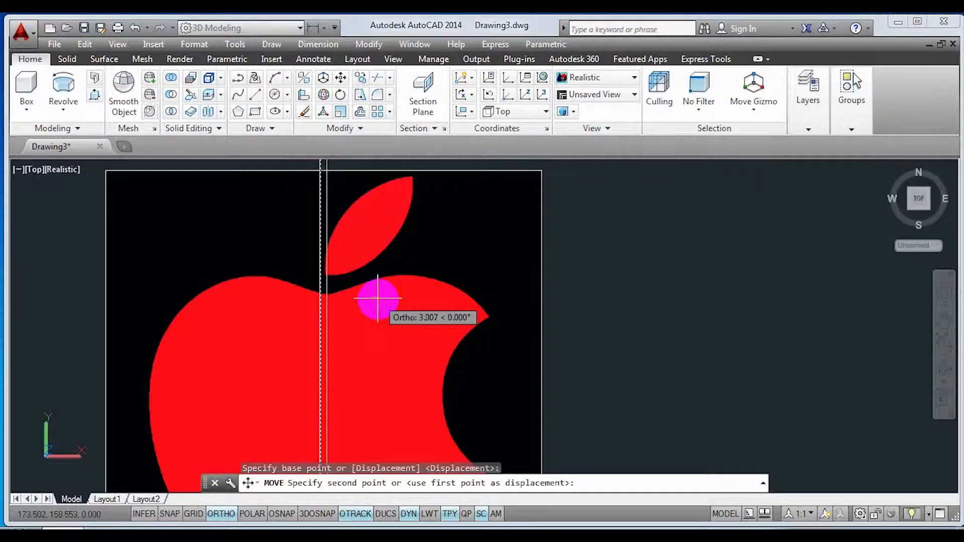
click(377, 297)
Start a spline where the vertical line meets the top notch and, with ortho off, trace the slope rising to the left
scroll(339, 288, up, 3)
scroll(339, 340, down, 2)
middle_drag(339, 340, 383, 215)
click(239, 95)
scroll(363, 224, up, 2)
click(383, 216)
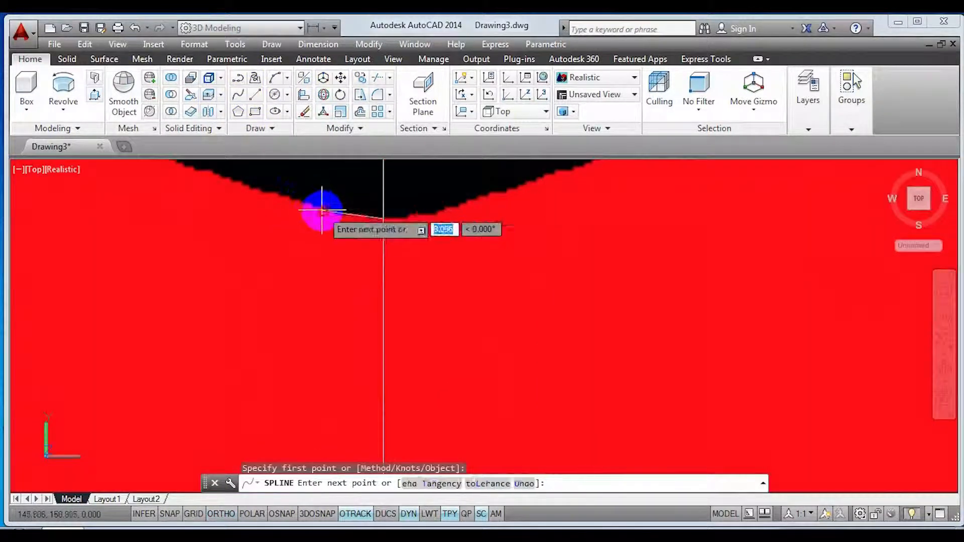
click(224, 181)
middle_drag(209, 208, 392, 299)
click(263, 218)
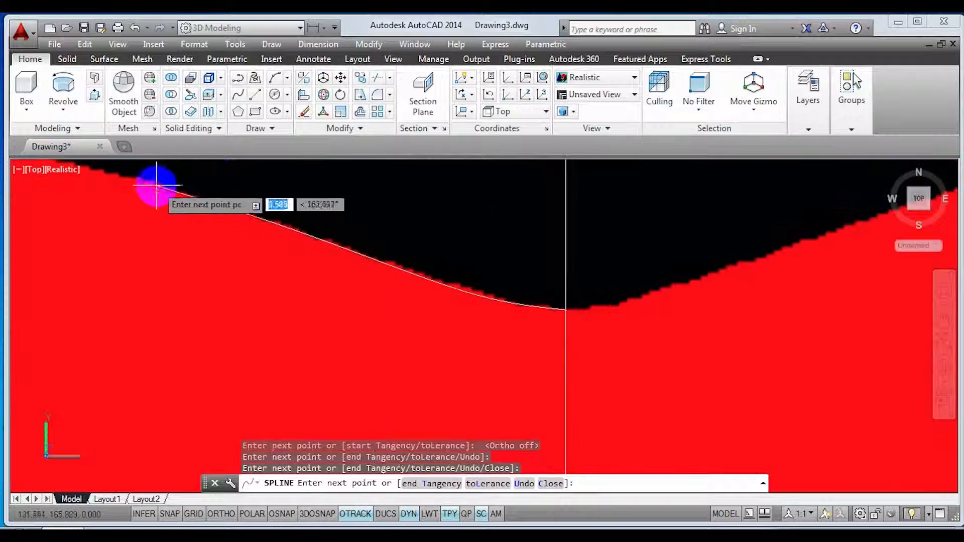
Continue the spline over the crest of the apple's left lobe, undoing and re-placing the last fit point
middle_drag(156, 185, 355, 284)
click(288, 250)
click(118, 252)
middle_drag(119, 251, 263, 254)
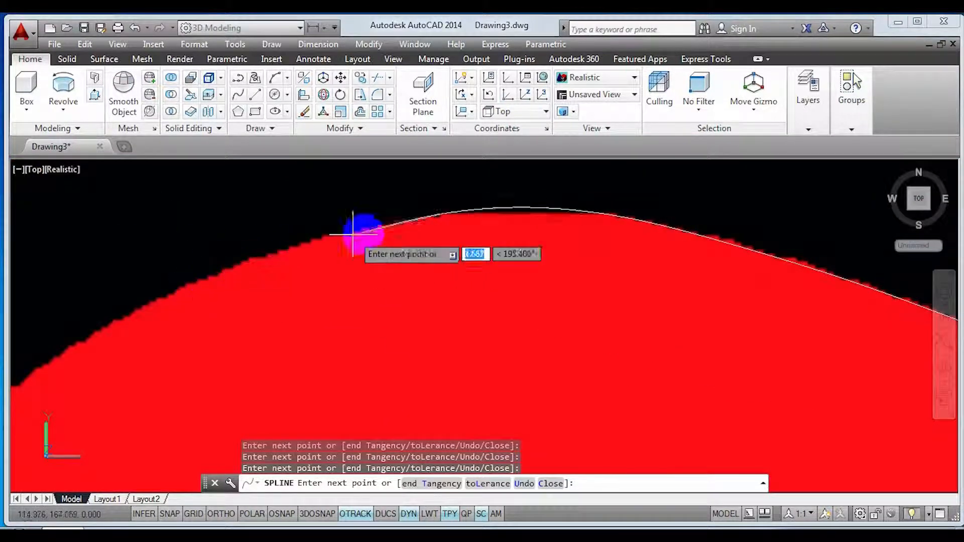
key(ctrl+z)
click(460, 215)
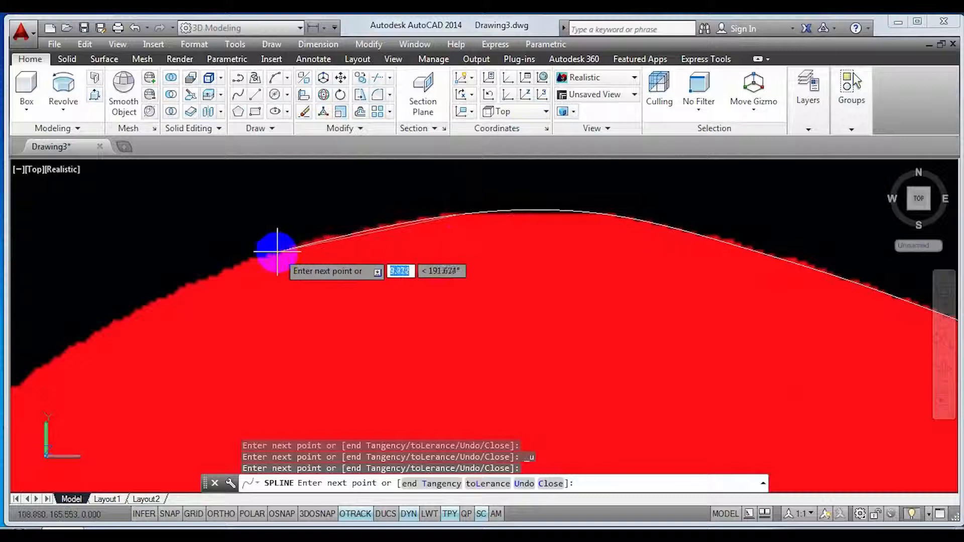
click(265, 254)
click(107, 325)
Continue the spline down the apple's upper-left shoulder, placing fit points along the red edge
middle_drag(101, 325, 284, 345)
click(223, 370)
middle_drag(223, 370, 381, 261)
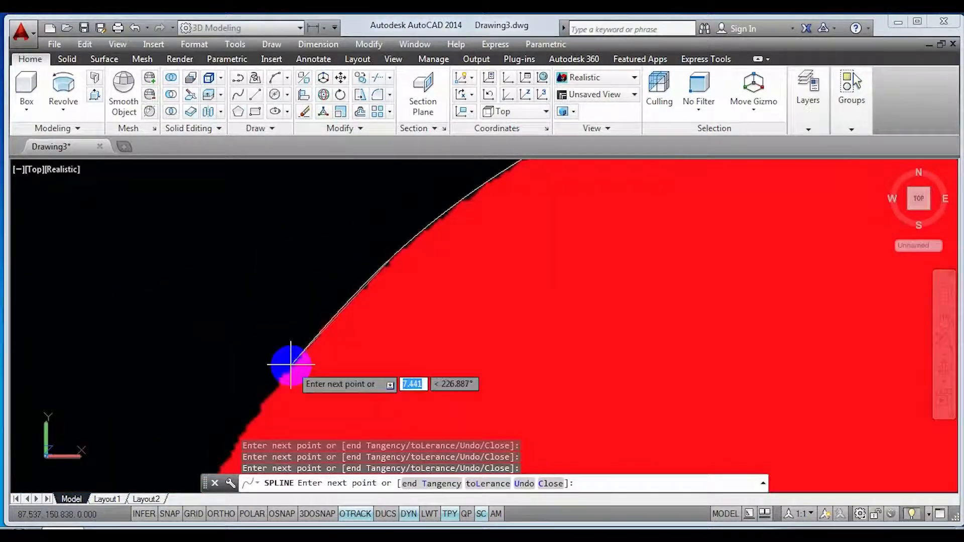
click(255, 410)
middle_drag(255, 410, 388, 193)
click(288, 351)
middle_drag(288, 351, 363, 173)
Continue the spline down the apple's left flank, past its widest point, following the red edge
scroll(305, 323, down, 3)
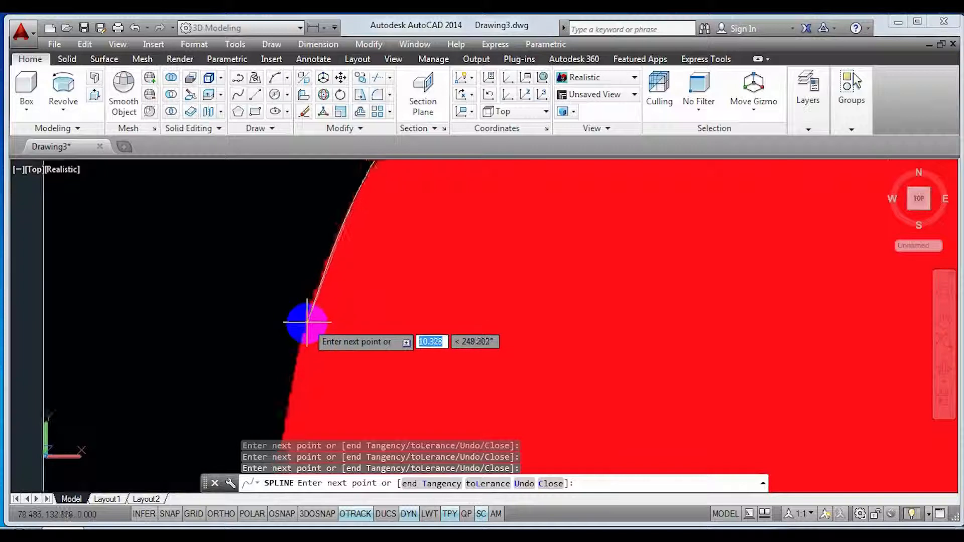
click(300, 340)
middle_drag(301, 341, 332, 241)
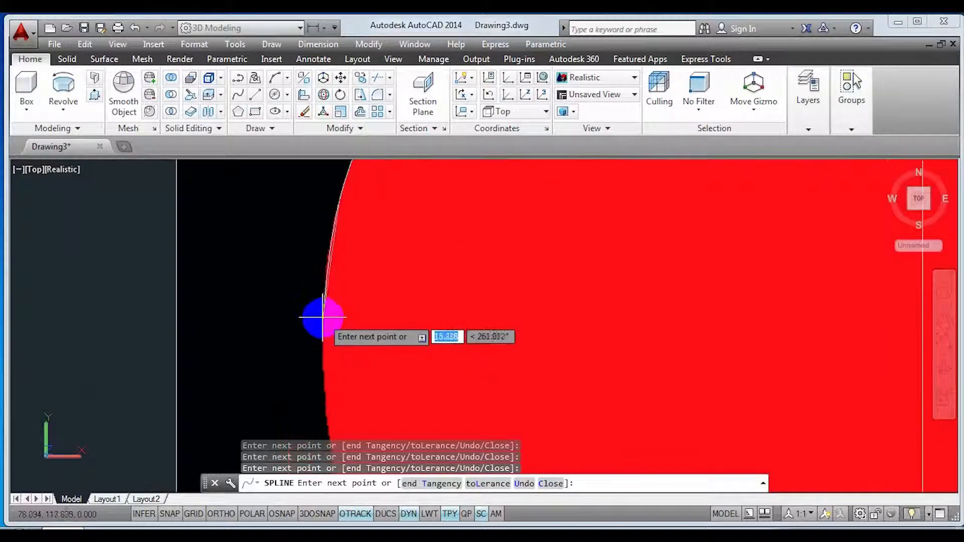
scroll(324, 282, up, 5)
scroll(323, 282, down, 4)
middle_drag(323, 282, 263, 340)
click(263, 381)
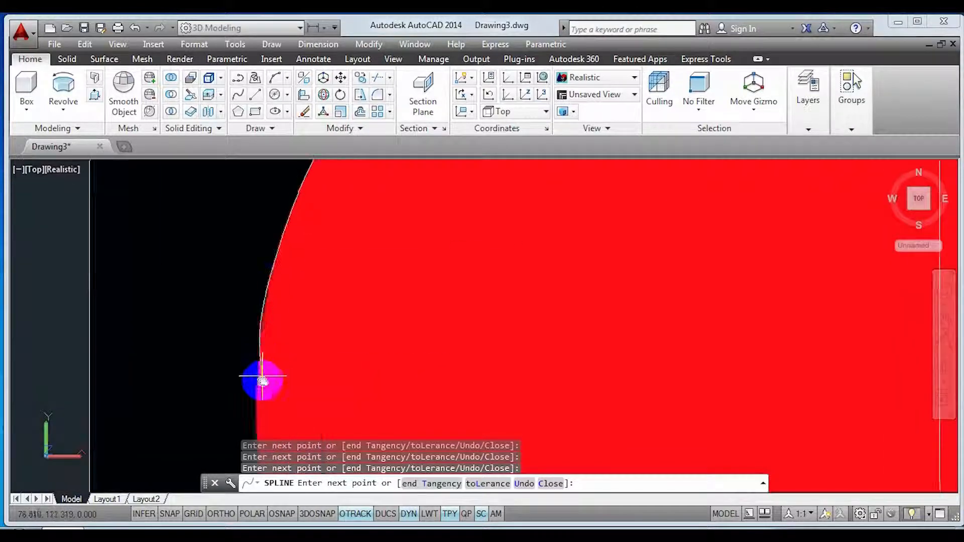
middle_drag(262, 381, 300, 232)
click(311, 314)
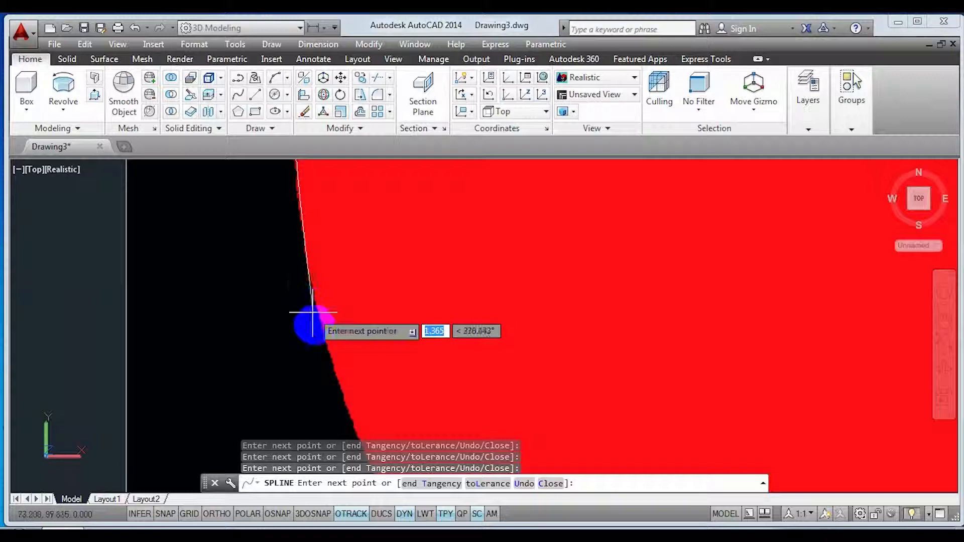
Continue the spline along the apple's lower-left edge to the start of the bottom lobe
middle_drag(312, 314, 264, 206)
click(304, 306)
middle_drag(403, 372, 370, 254)
scroll(370, 254, down, 5)
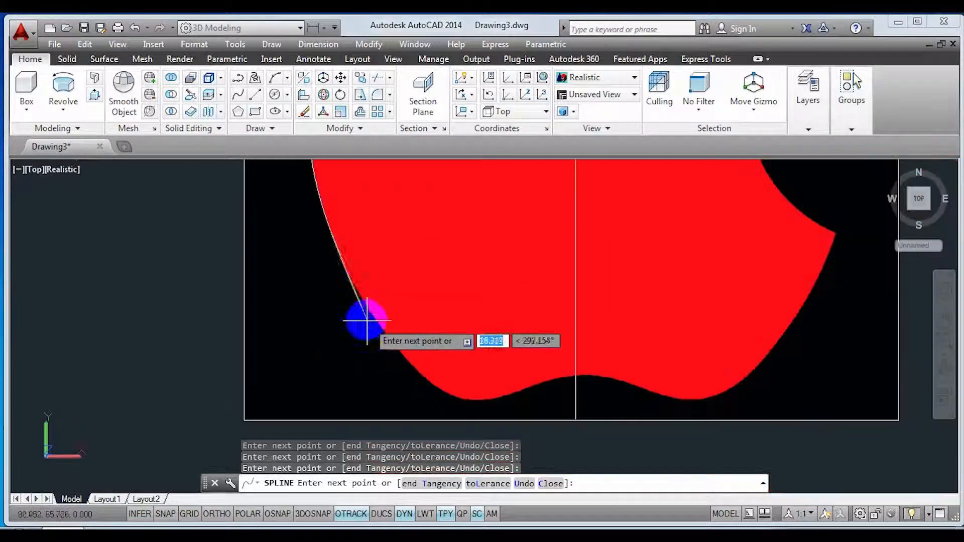
scroll(350, 282, up, 2)
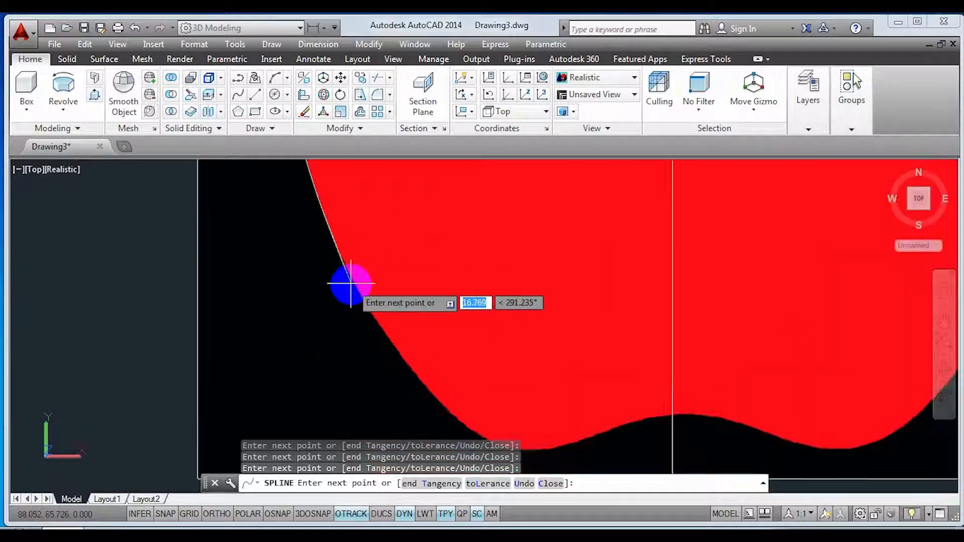
click(399, 354)
click(487, 427)
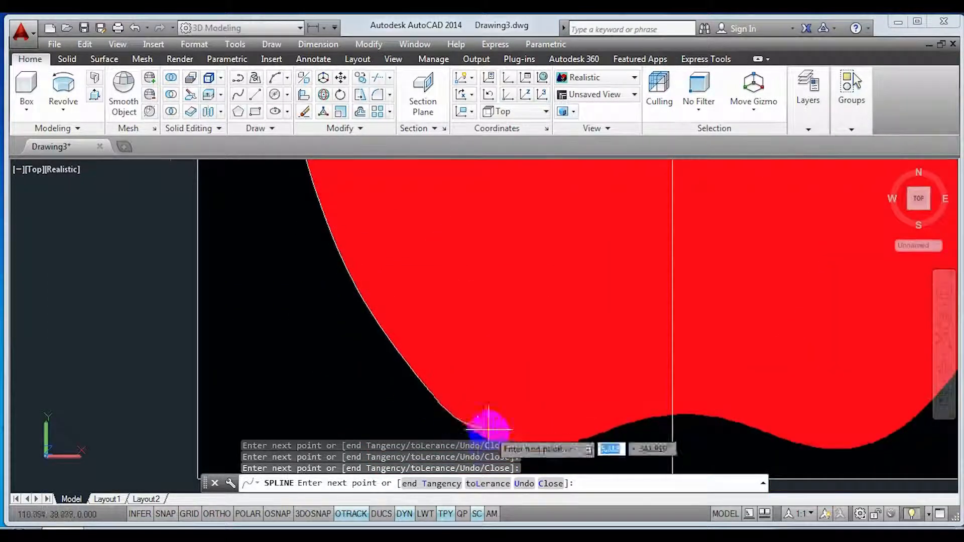
Trace the bottom lobe and rising bottom edge, and finish the spline at the vertical line
middle_drag(487, 428, 453, 301)
scroll(477, 314, up, 2)
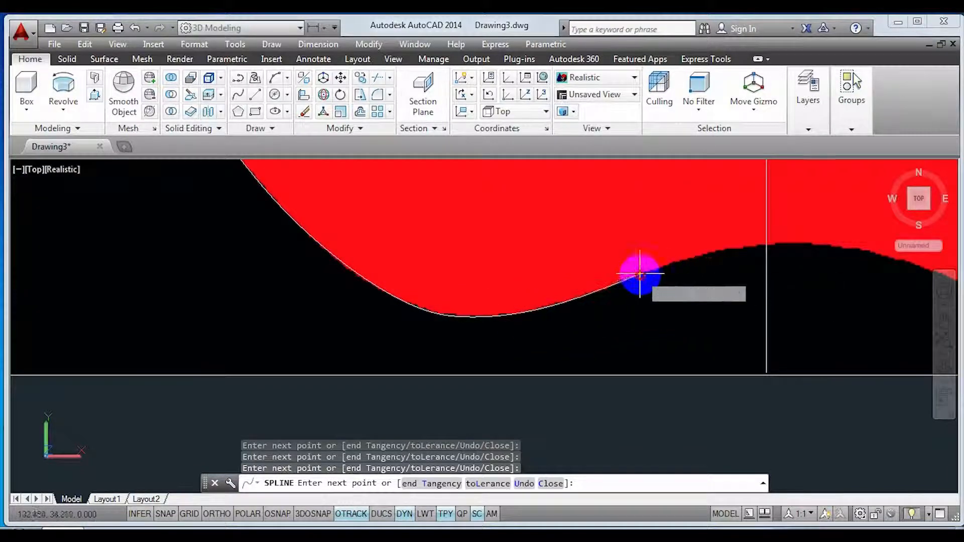
click(685, 258)
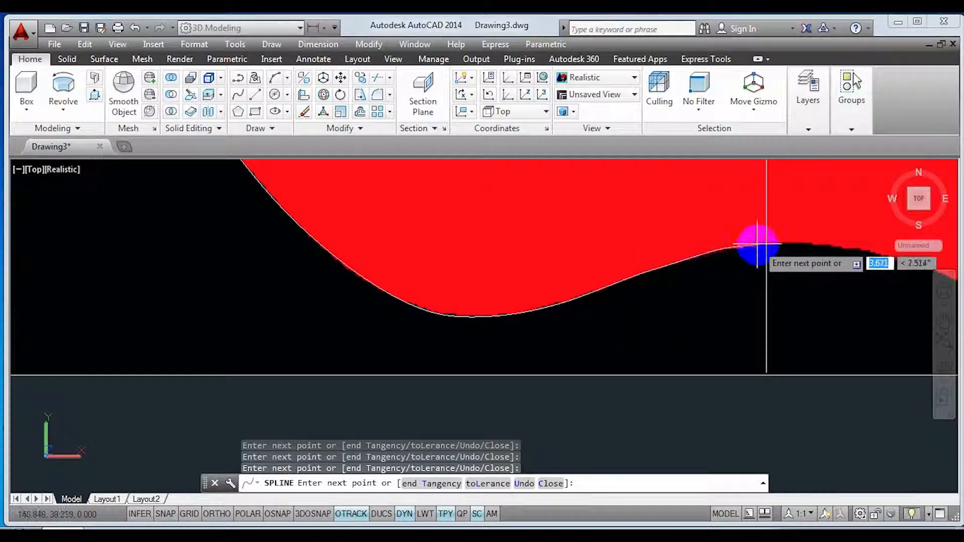
scroll(757, 244, up, 2)
middle_drag(757, 244, 627, 257)
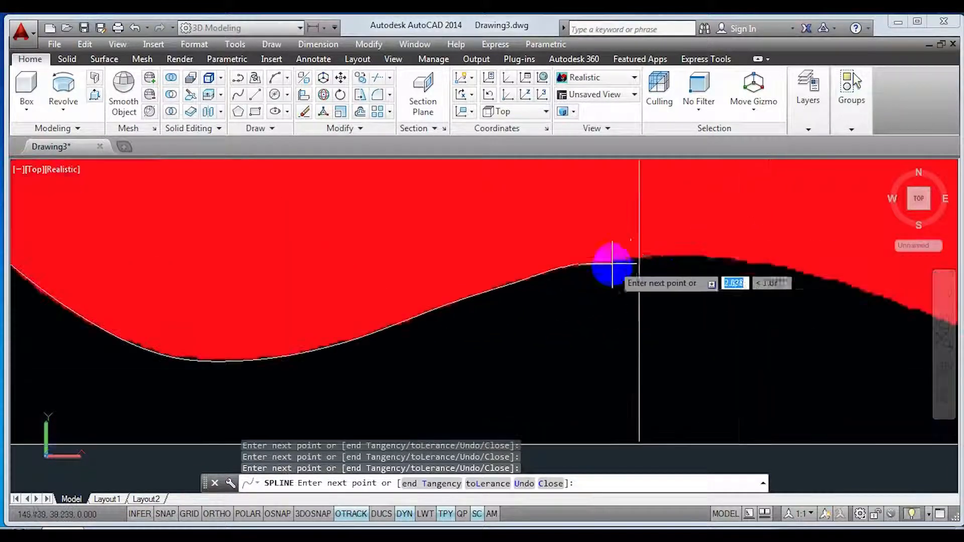
scroll(639, 259, up, 2)
click(640, 257)
key(Return)
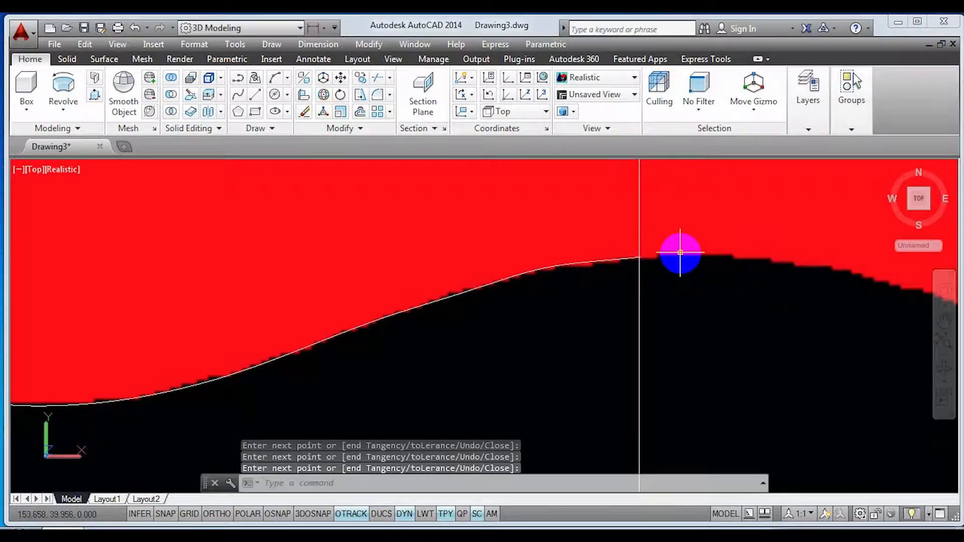
Move the traced half-apple spline off the image into the empty area to its right
scroll(639, 278, down, 7)
middle_drag(653, 273, 565, 337)
scroll(565, 337, down, 4)
middle_drag(572, 282, 467, 449)
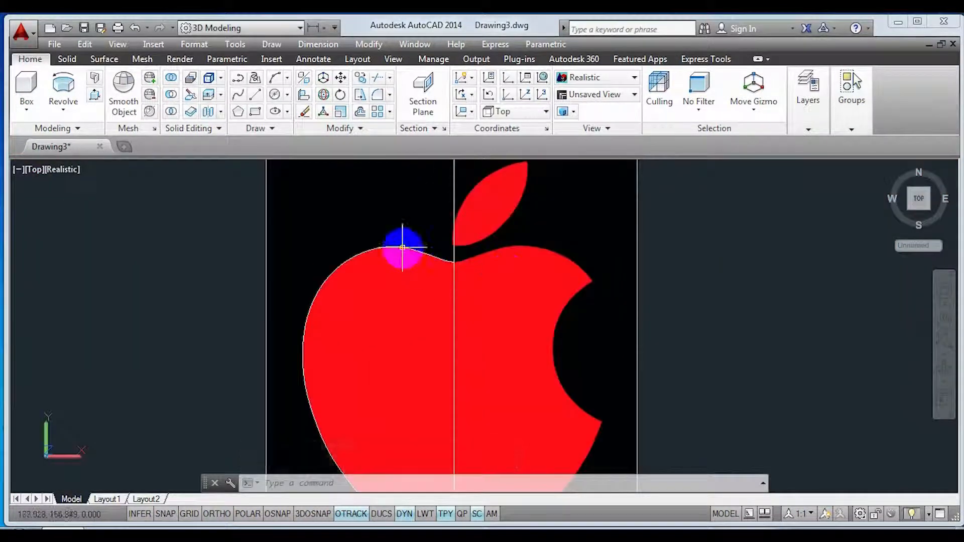
click(346, 77)
middle_drag(710, 263, 253, 144)
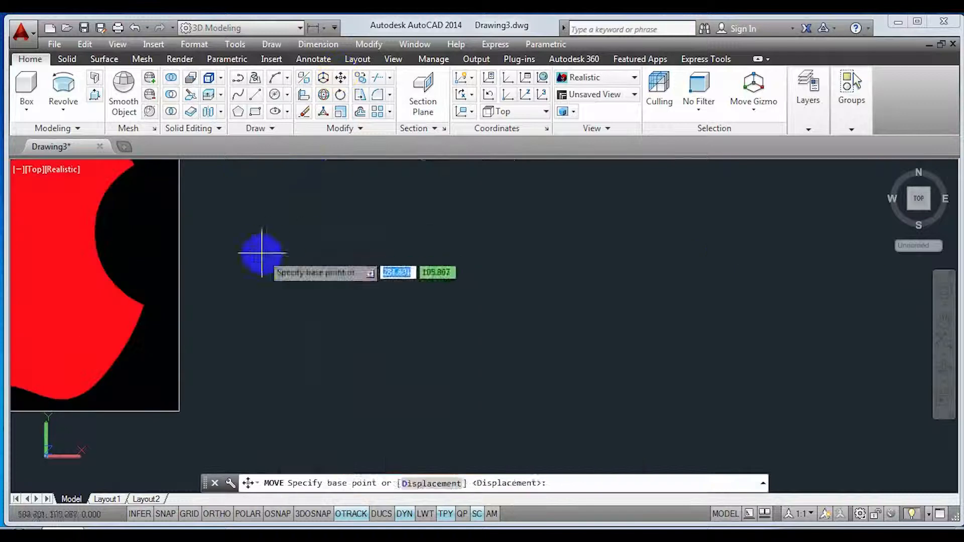
click(261, 253)
click(765, 254)
Scale the apple image by reference from its bottom-left corner, using its bottom edge as reference and a new length of about 53 units
click(340, 111)
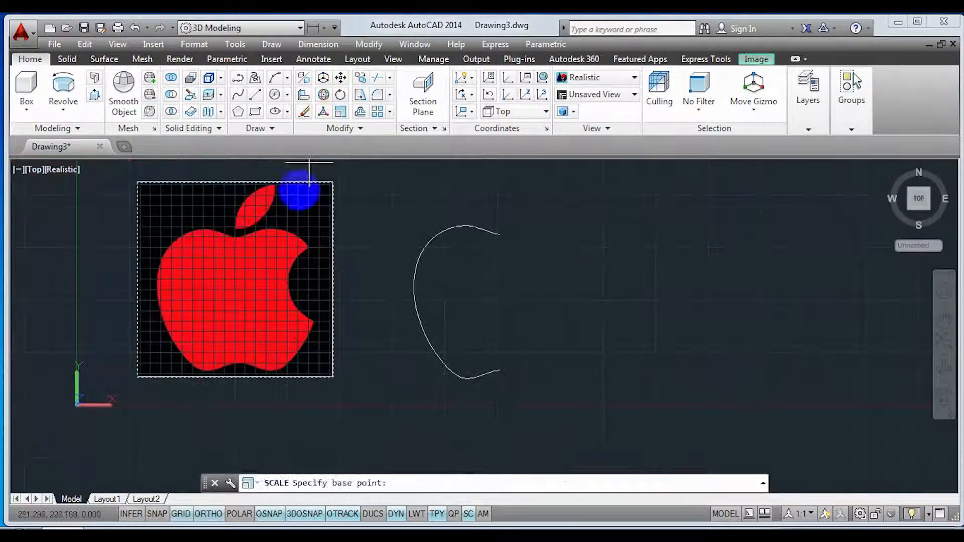
click(140, 376)
text(R)
key(Return)
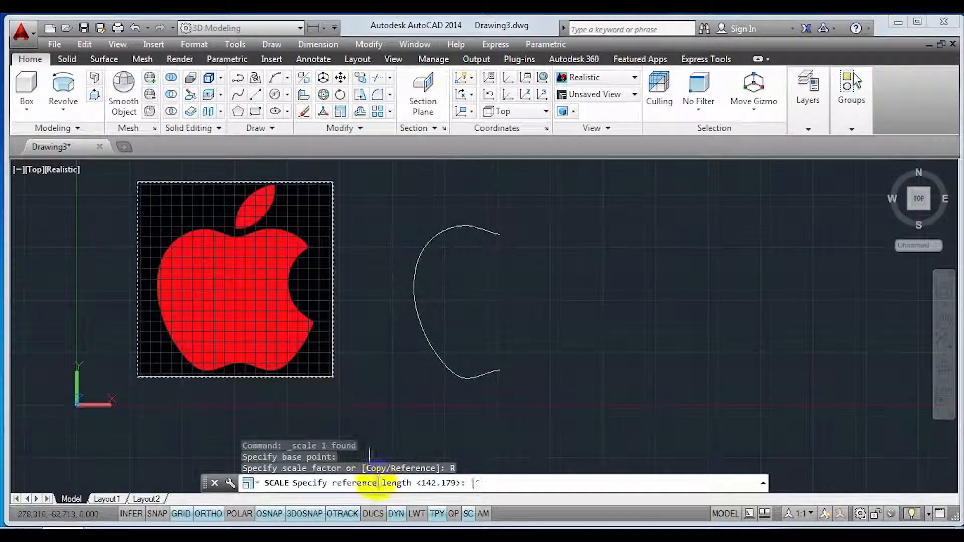
click(135, 376)
click(323, 377)
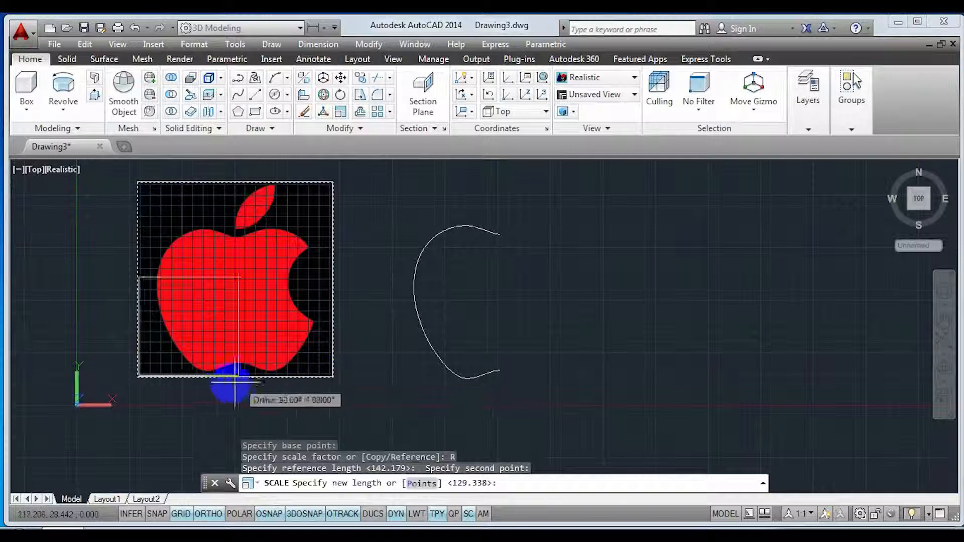
click(197, 386)
Scale the spline by reference from its lower endpoint, using the distance between its endpoints as reference and a new length of 10
middle_drag(488, 416, 530, 409)
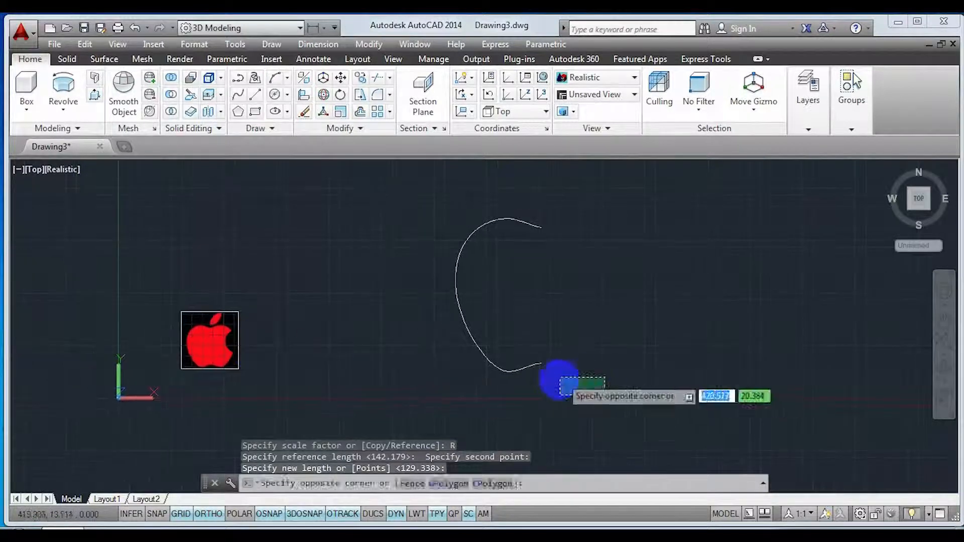
click(437, 211)
click(341, 111)
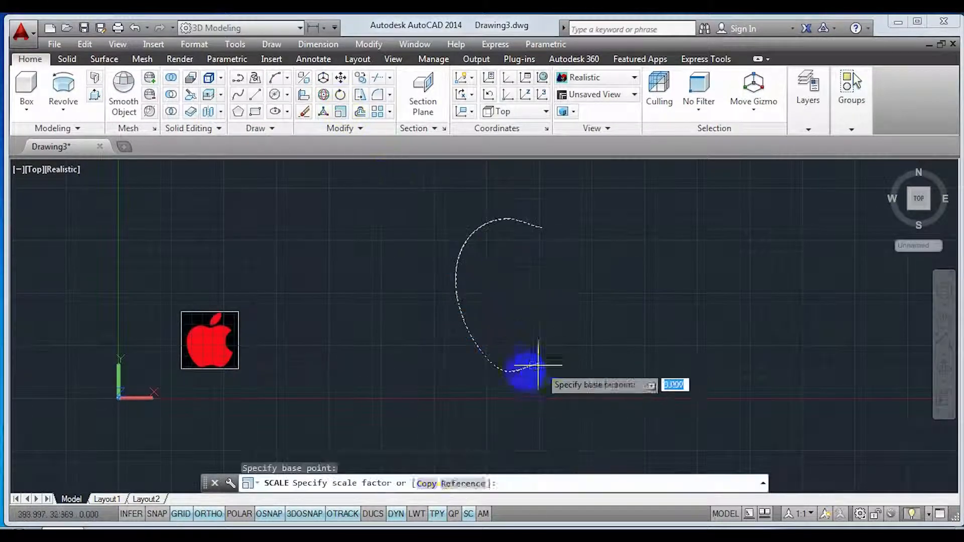
click(538, 365)
click(463, 484)
click(541, 364)
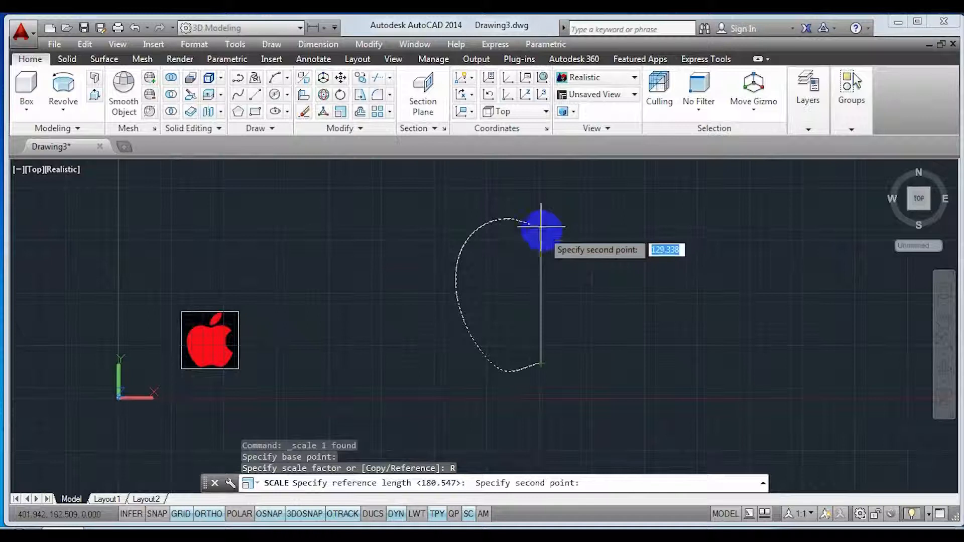
click(540, 226)
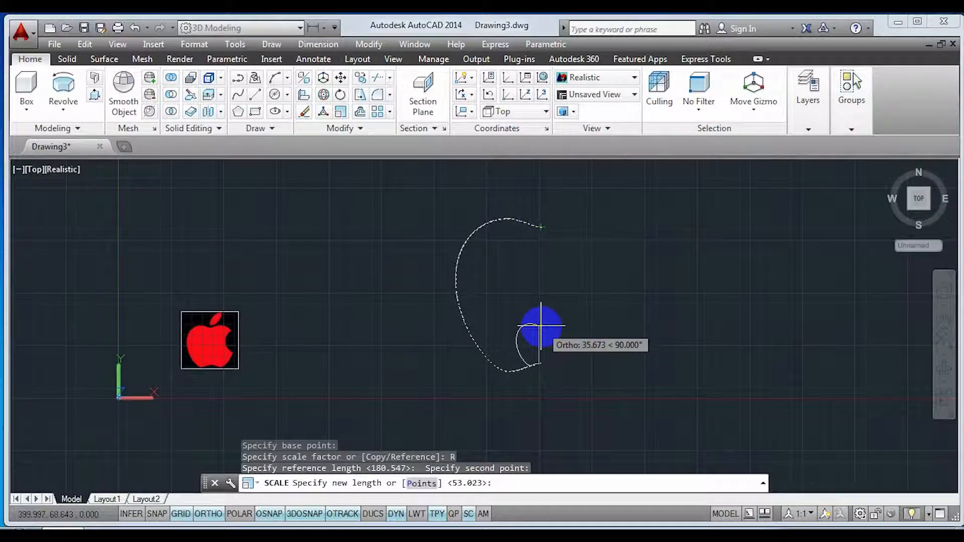
key(Return)
scroll(556, 367, up, 2)
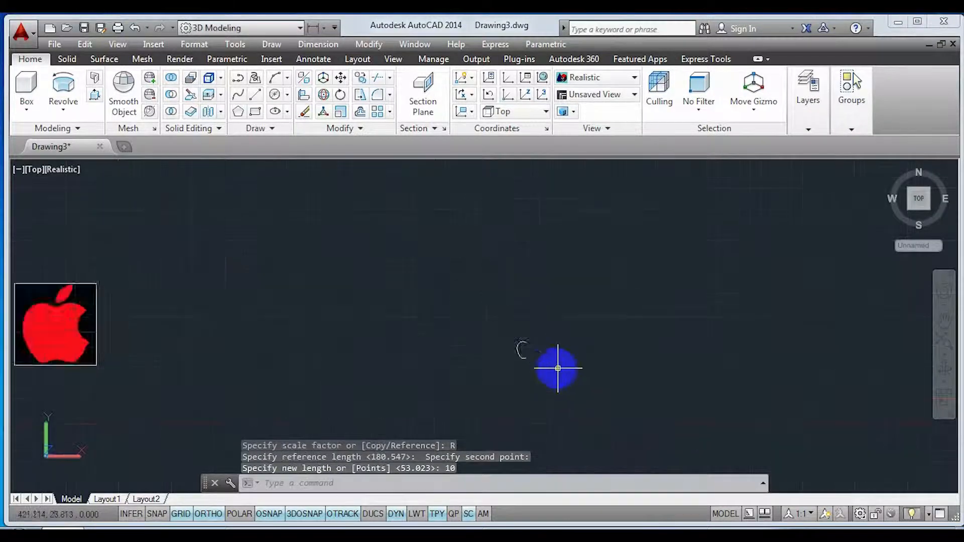
Move the scaled spline horizontally to the left, closer to the apple image
middle_drag(556, 367, 710, 377)
click(710, 378)
click(654, 371)
click(344, 81)
click(579, 282)
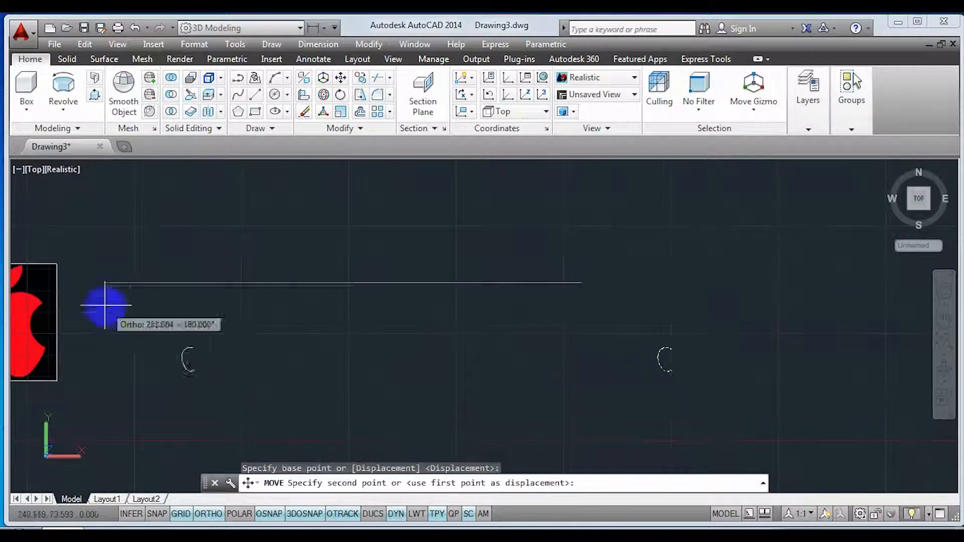
click(104, 304)
scroll(151, 326, down, 2)
middle_drag(171, 333, 480, 334)
scroll(471, 338, up, 4)
scroll(369, 324, up, 2)
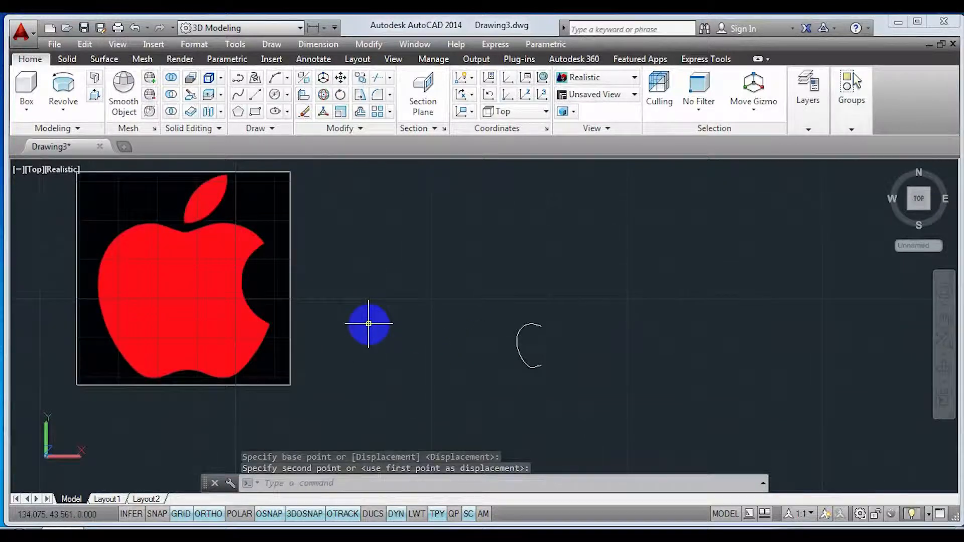
Draw a circle with a diameter of 5 in the empty area to the right of the half-apple spline
mouse_move(643, 353)
middle_down()
mouse_move(501, 319)
mouse_move(424, 284)
middle_up()
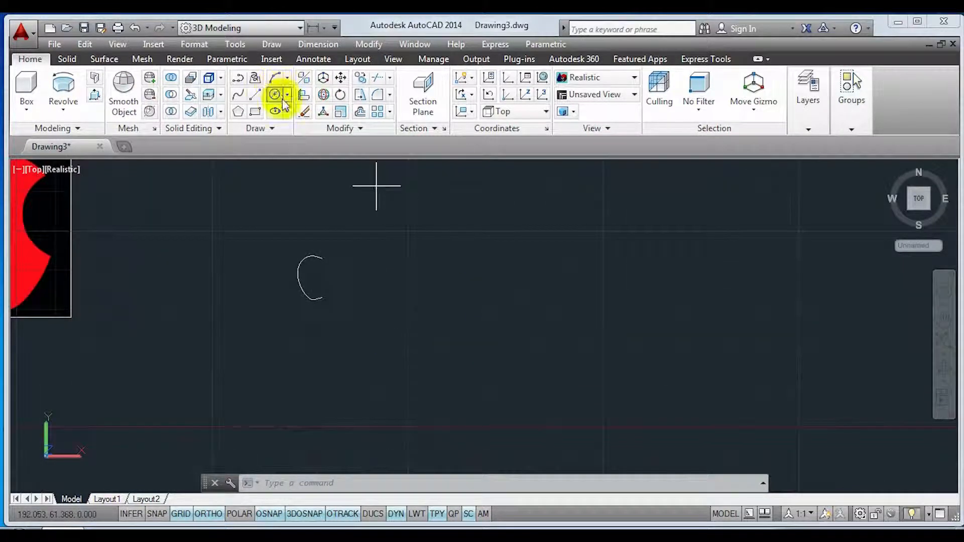
click(282, 101)
scroll(361, 266, up, 2)
click(374, 274)
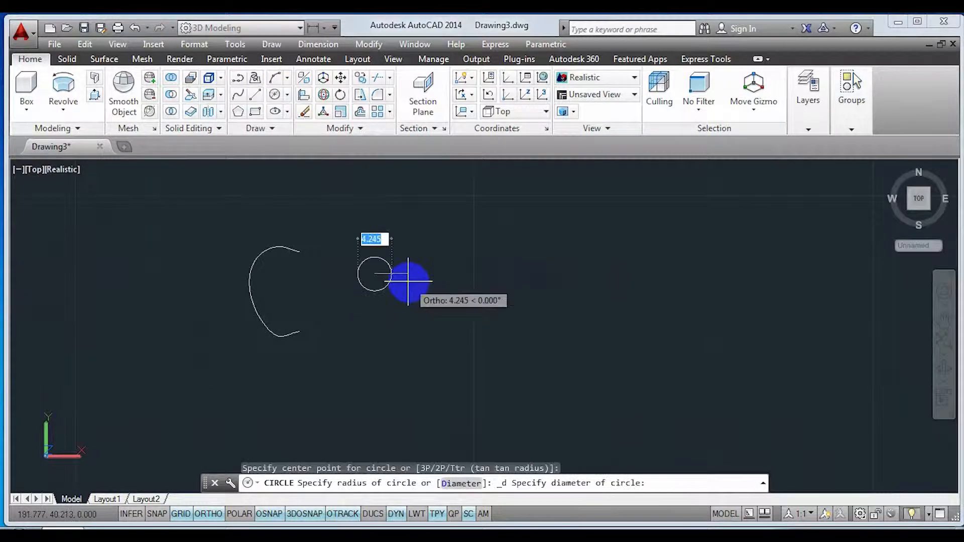
key(Return)
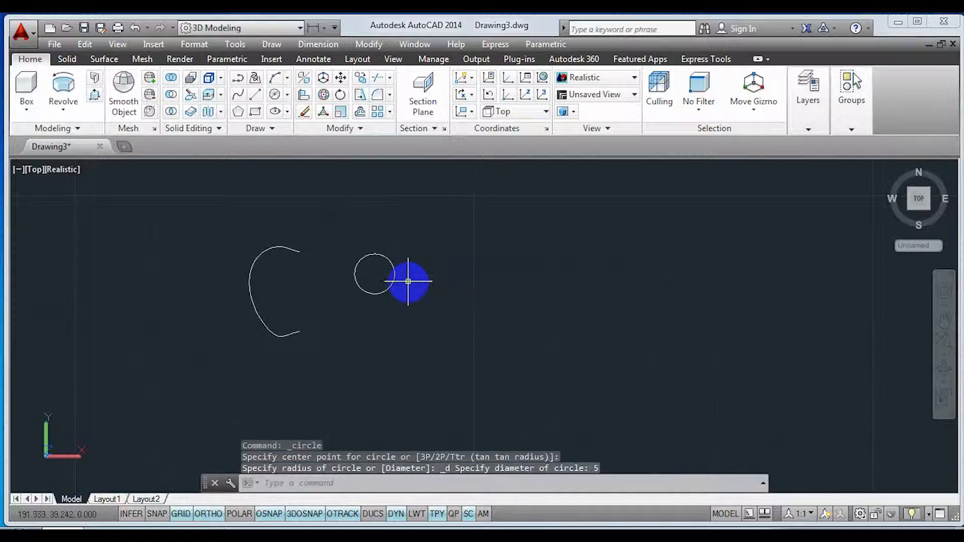
Revolve the half-apple spline a full turn about the axis through its lower and upper endpoints
scroll(319, 317, up, 2)
click(63, 91)
click(269, 344)
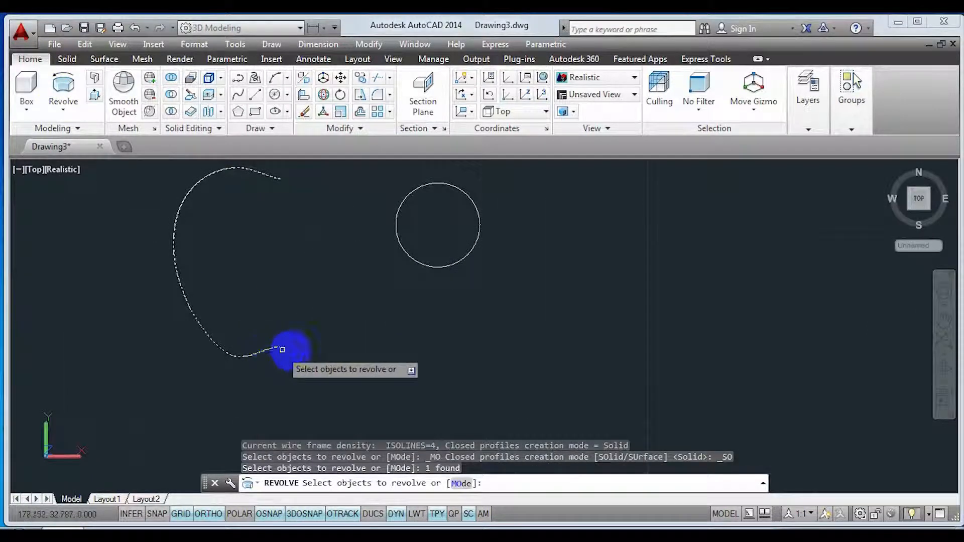
key(Return)
click(280, 346)
click(282, 177)
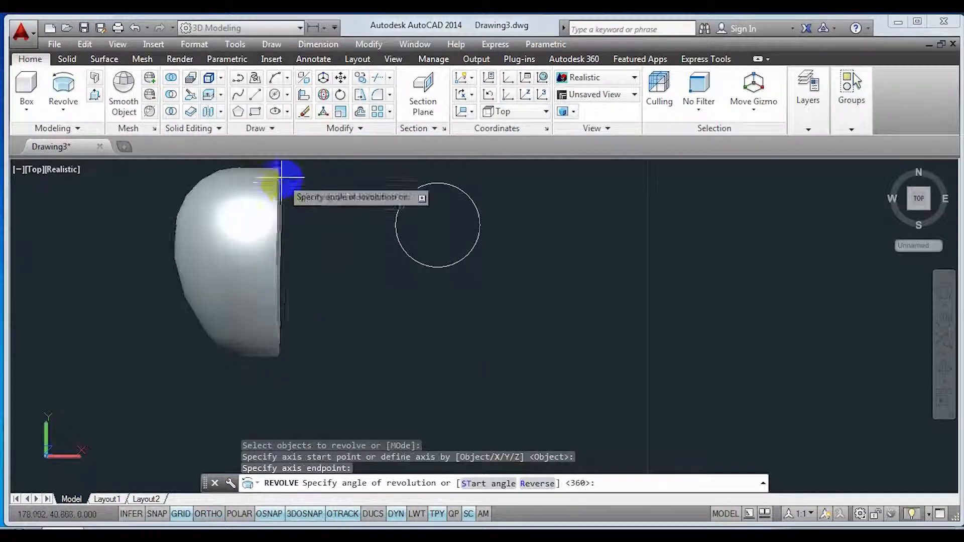
click(322, 191)
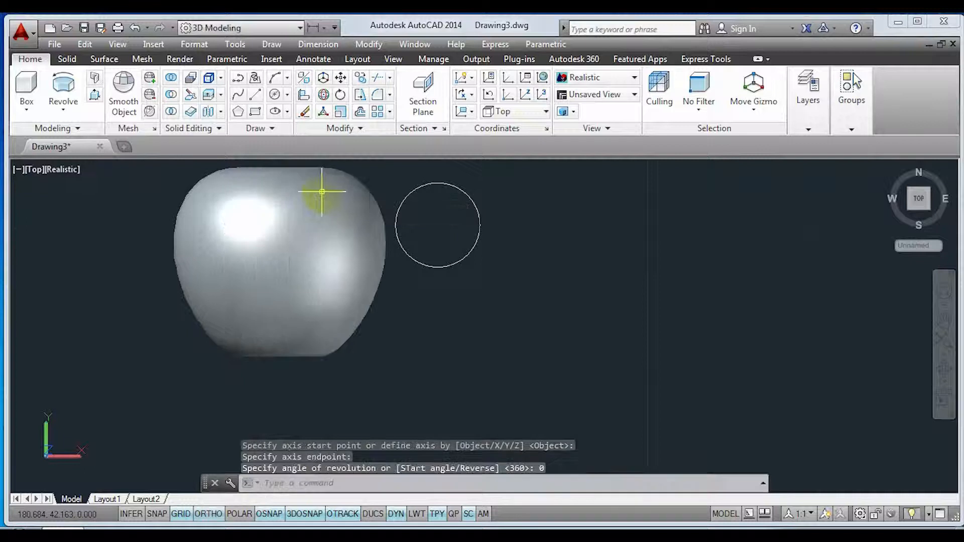
Extrude the circle beside the apple body upward into a cylinder much taller than the apple
shift+middle_drag(323, 230, 417, 320)
click(62, 93)
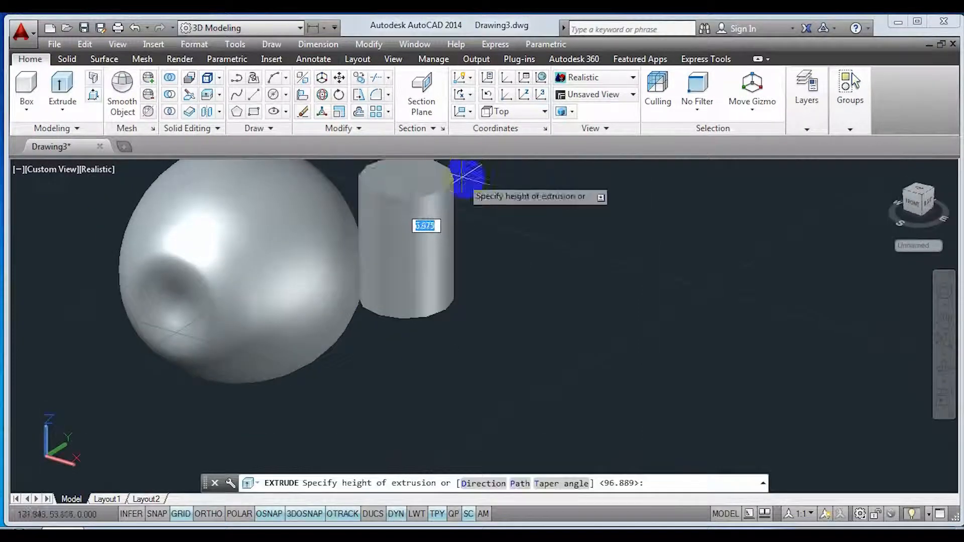
middle_drag(463, 177, 456, 305)
scroll(442, 176, down, 2)
middle_drag(451, 206, 485, 389)
click(477, 186)
Move the cylinder down along the Z axis so that it extends both above and below the apple body
middle_drag(466, 330, 400, 280)
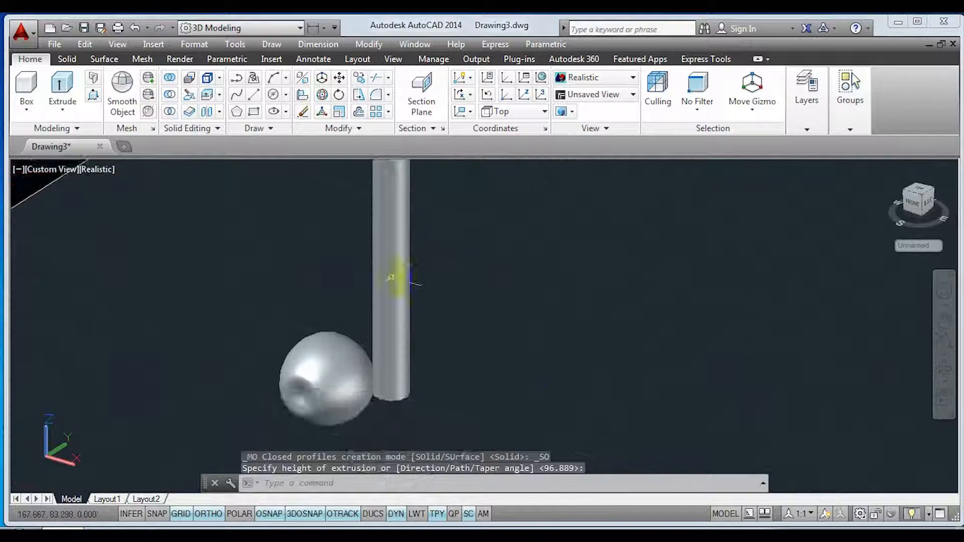
click(401, 280)
middle_drag(417, 238, 420, 319)
click(395, 294)
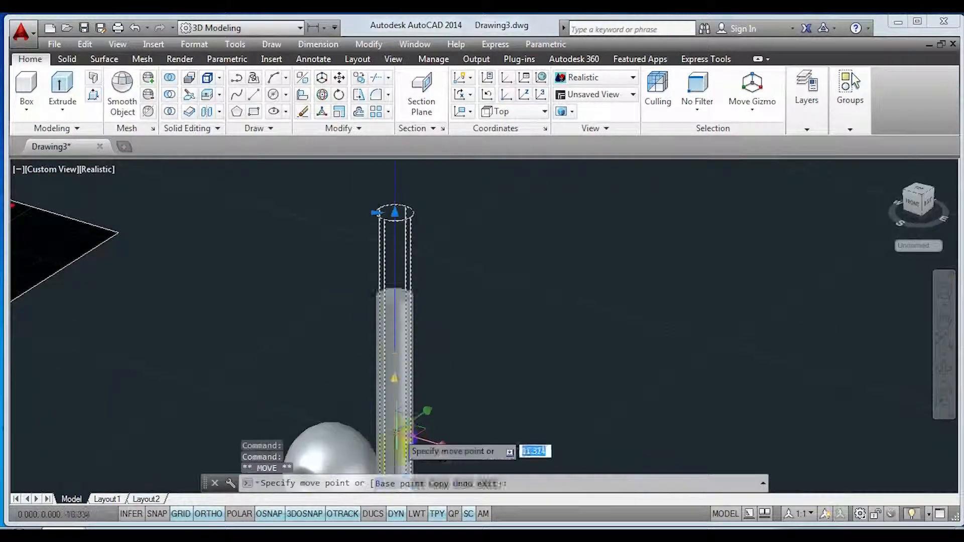
click(396, 405)
Move the cylinder horizontally toward the apple so that it cuts into the body's right side
middle_drag(510, 450, 521, 282)
shift+middle_drag(357, 379, 432, 360)
click(340, 79)
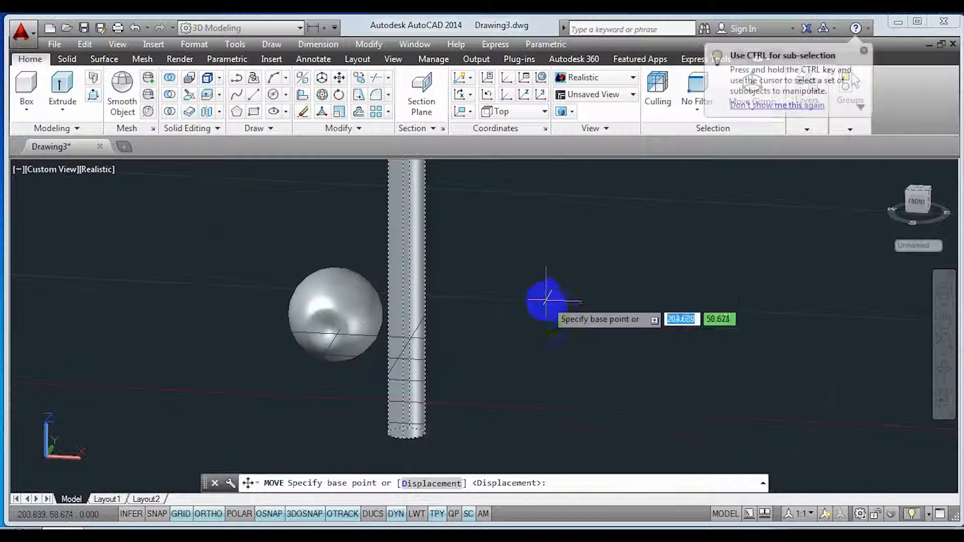
click(545, 298)
click(516, 300)
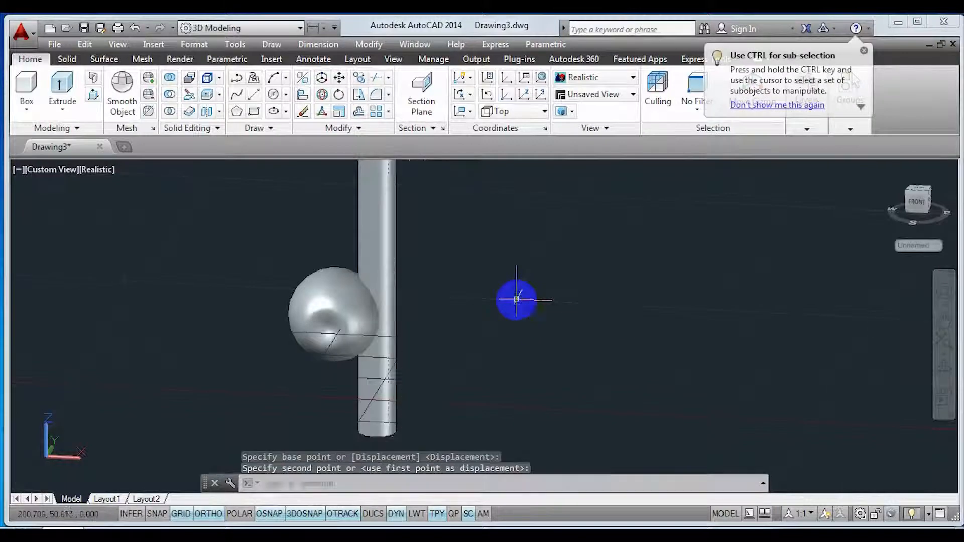
In the top view, move the cylinder slightly down along Y to align it with the bite position on the apple
shift+middle_drag(517, 298, 451, 408)
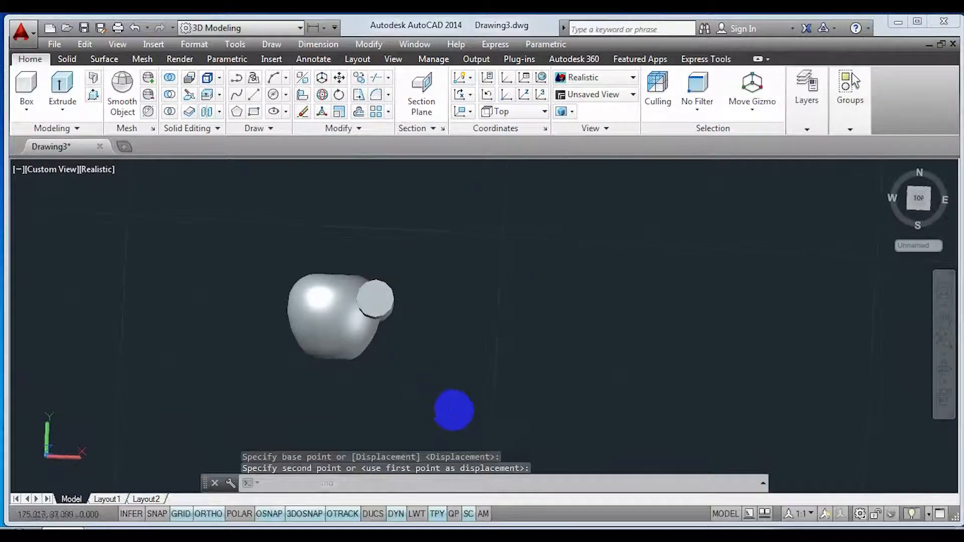
scroll(294, 312, down, 2)
middle_drag(246, 326, 325, 330)
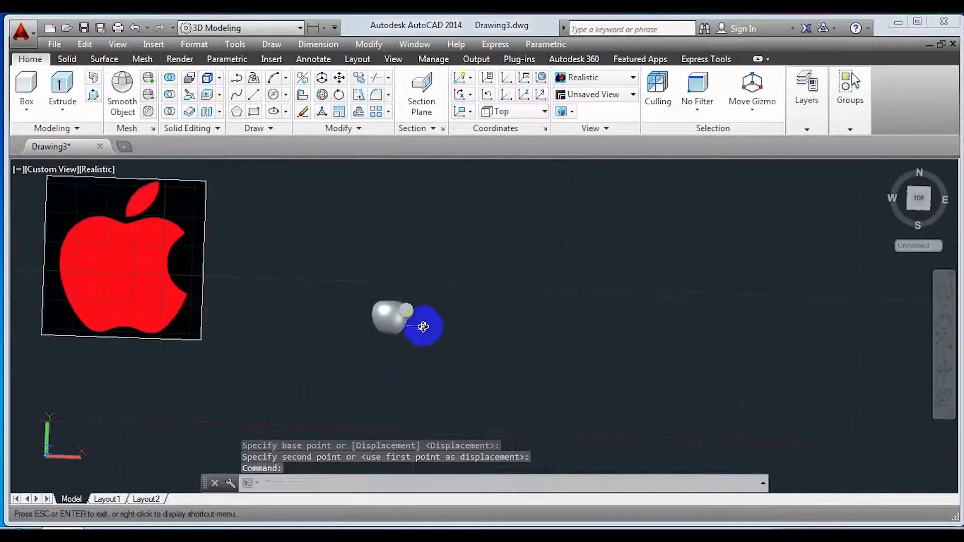
scroll(409, 299, up, 6)
click(392, 333)
click(468, 384)
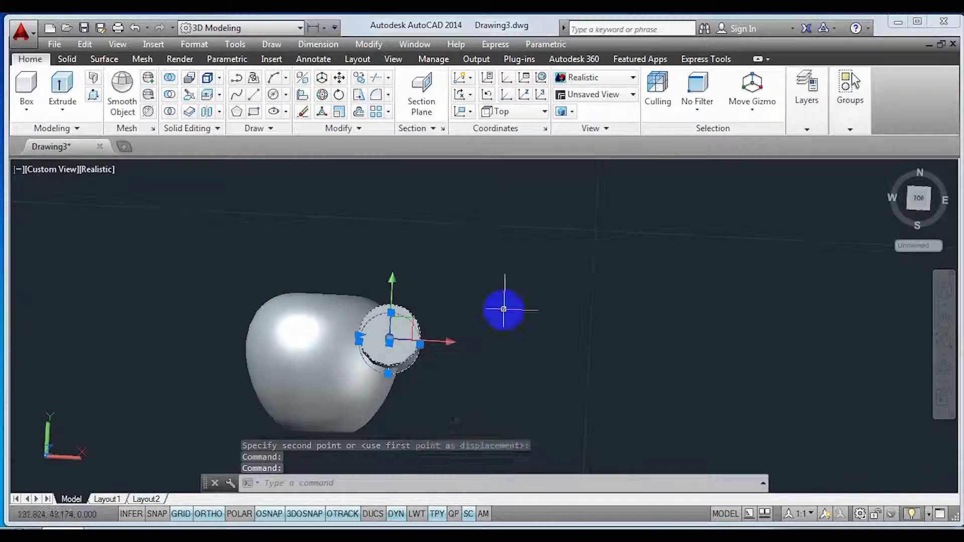
click(918, 198)
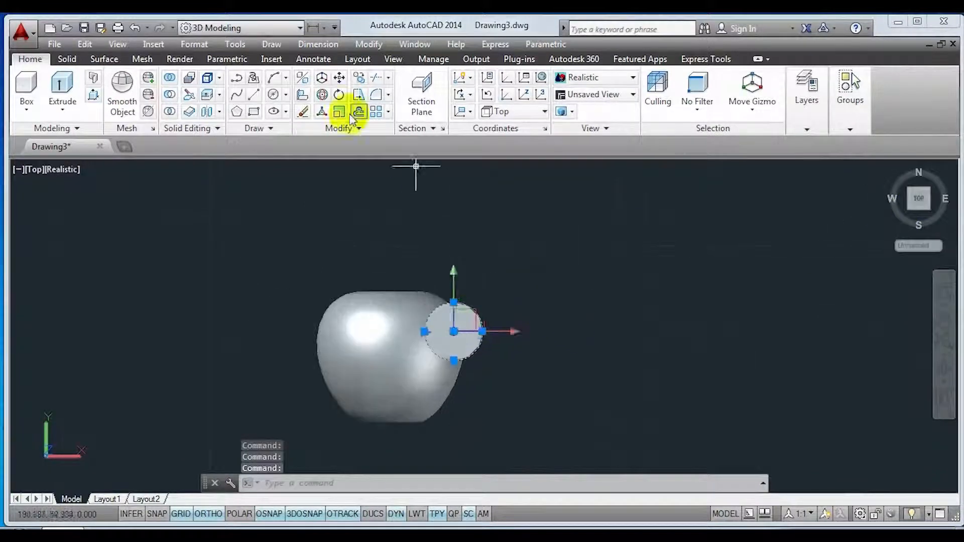
click(339, 78)
click(526, 236)
click(530, 247)
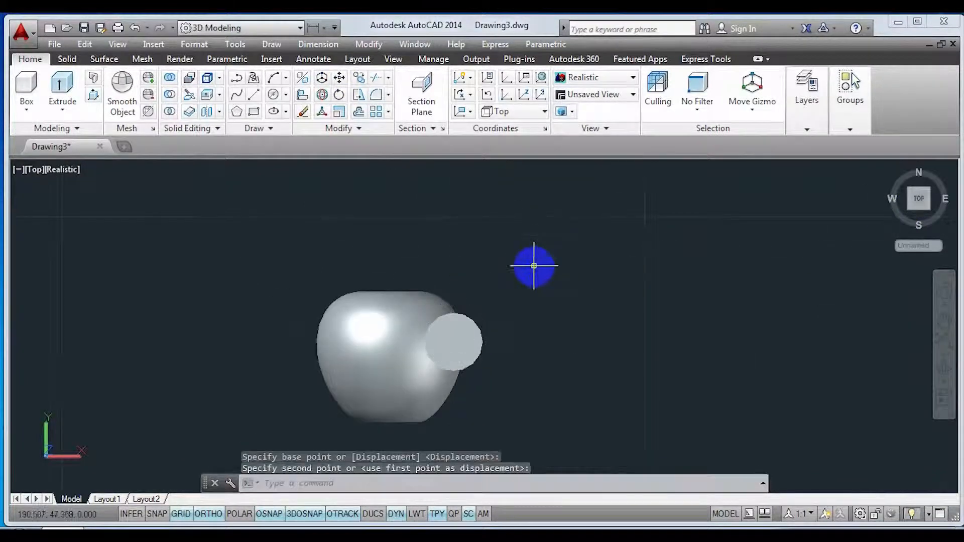
Scale the apple image down by reference from its bottom-left corner, using its bottom edge as reference and picking a shorter new length
scroll(534, 266, down, 5)
click(98, 296)
click(174, 309)
middle_drag(205, 333, 379, 360)
click(379, 359)
click(264, 332)
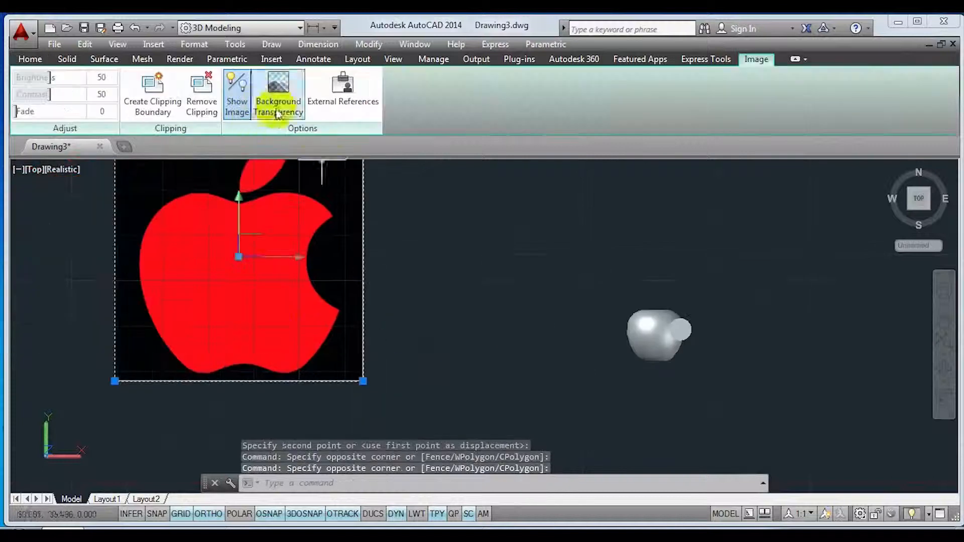
click(30, 59)
click(339, 95)
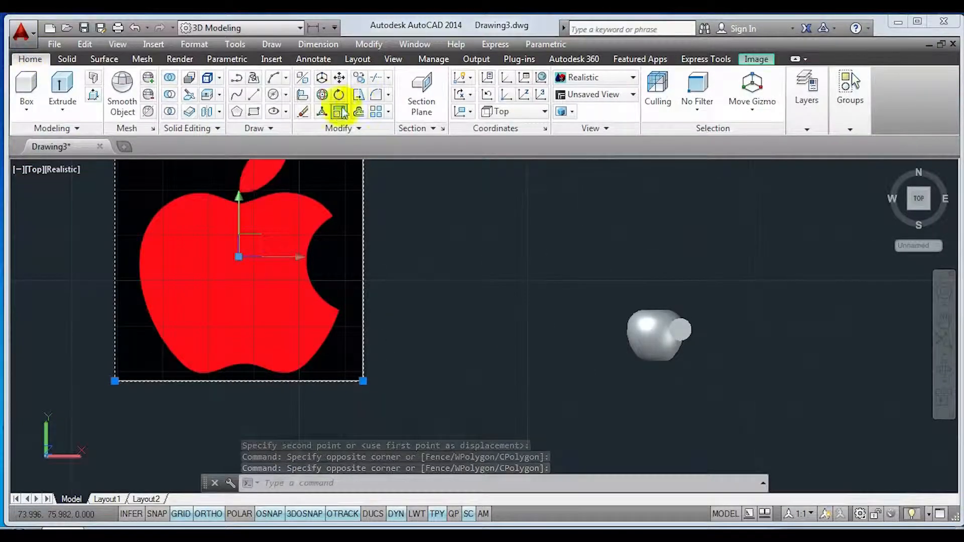
click(115, 381)
click(469, 485)
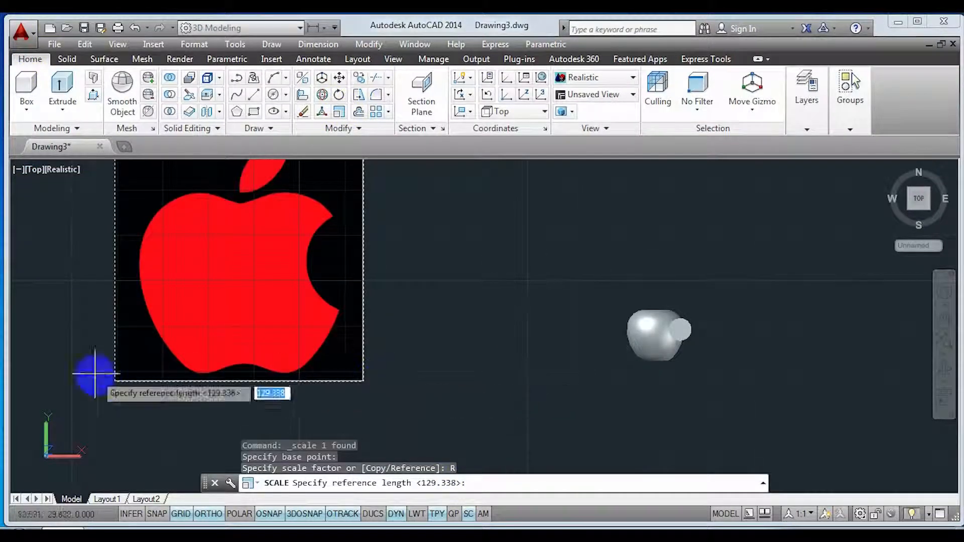
click(363, 381)
click(198, 381)
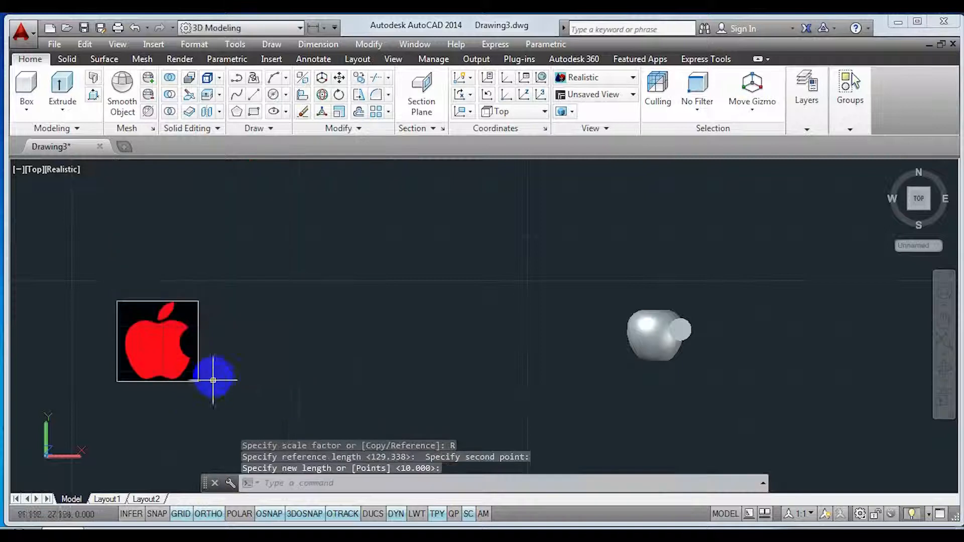
Move the reduced apple image horizontally to the right until it sits just left of the 3D apple body
click(213, 379)
click(74, 258)
click(339, 77)
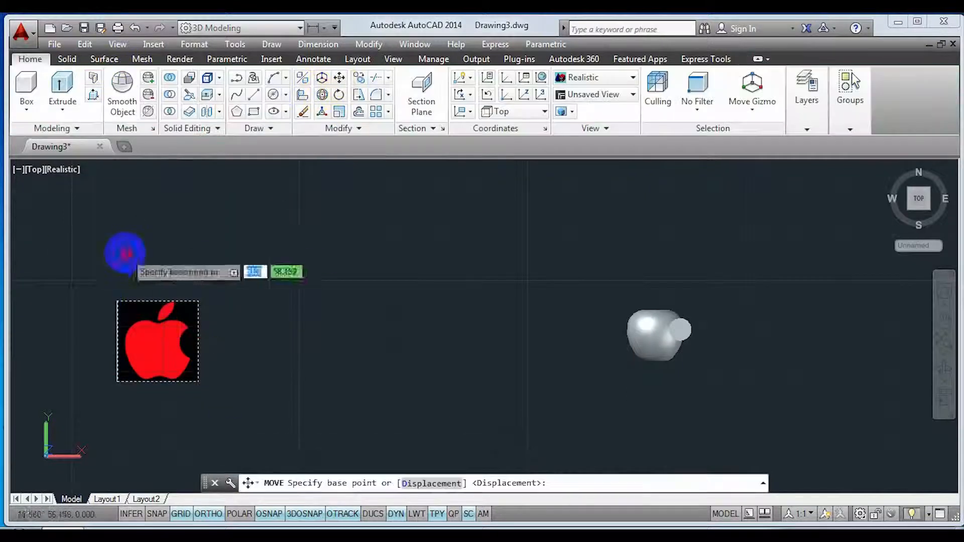
click(125, 252)
click(537, 262)
middle_drag(740, 320, 595, 337)
scroll(517, 302, up, 4)
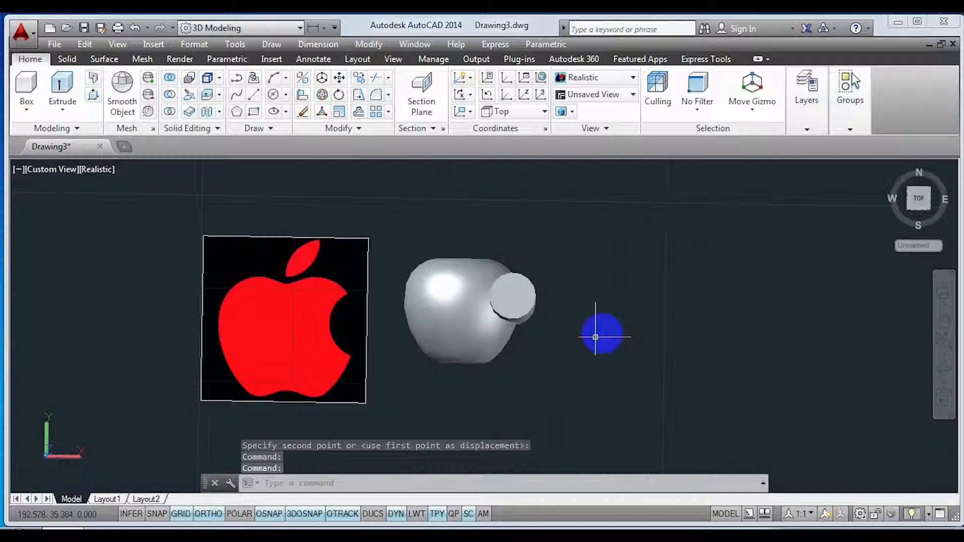
In the top view, subtract the cylinder from the revolved apple body to cut the bite
click(919, 199)
click(41, 169)
click(70, 205)
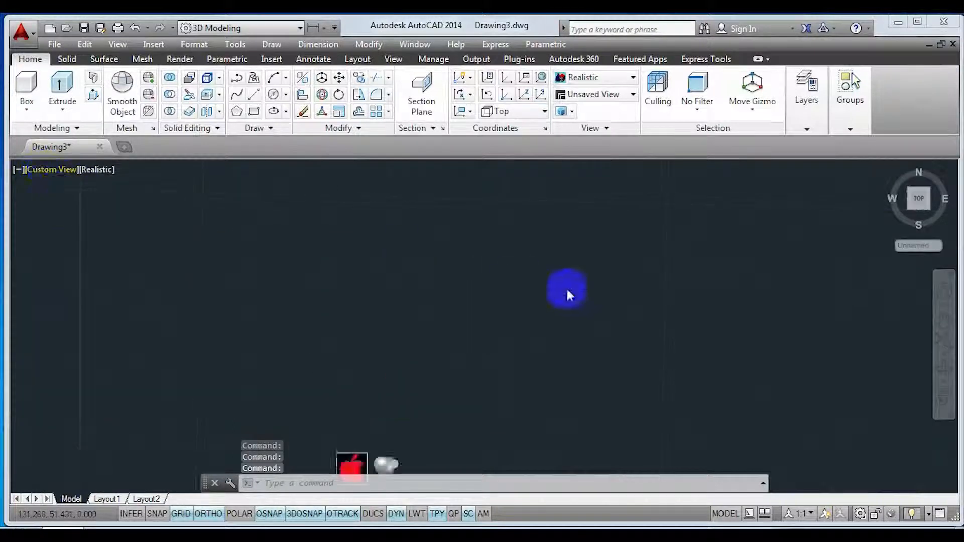
scroll(403, 320, up, 5)
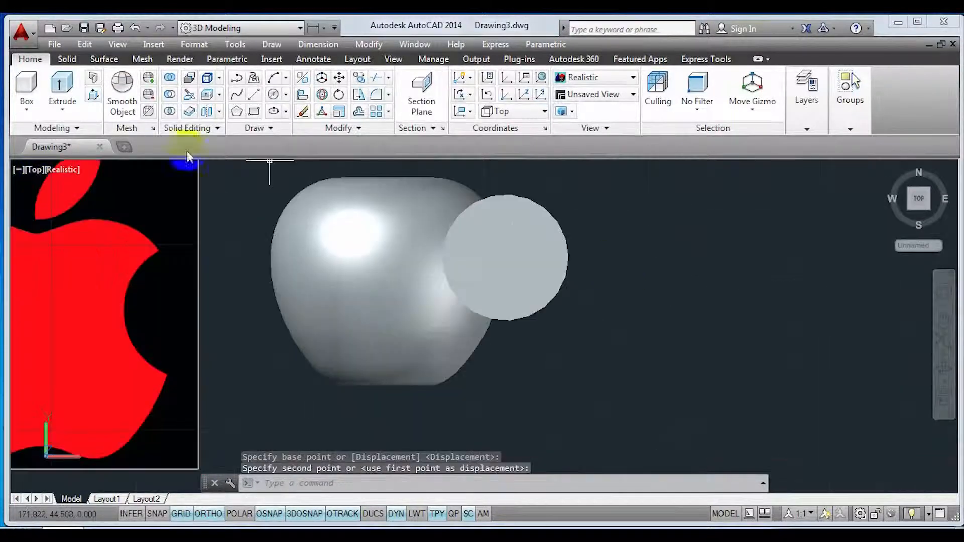
click(171, 95)
click(473, 305)
key(Return)
click(530, 276)
key(Return)
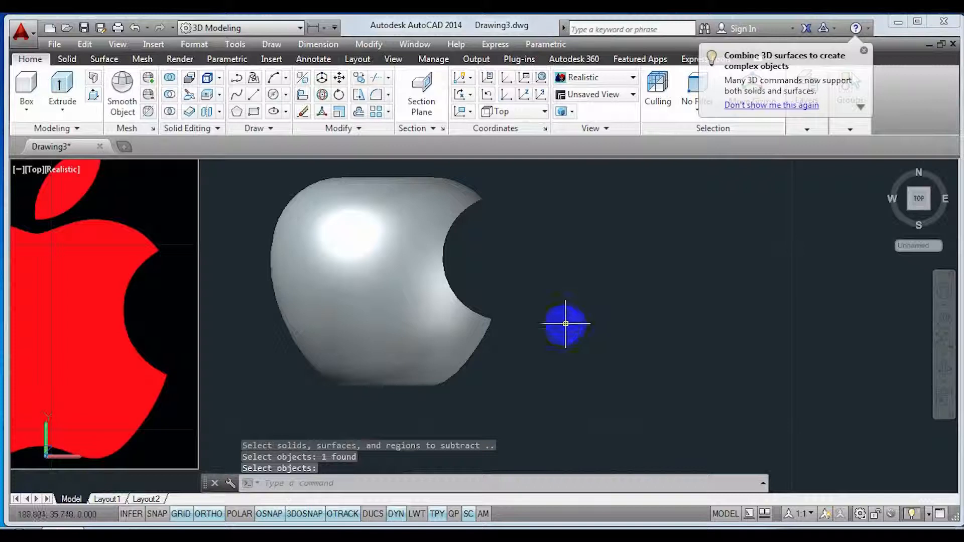
In the top view, draw a circle by center and diameter around the leaf of the apple image, centered on the leaf's upper-left edge
shift+middle_drag(564, 323, 544, 331)
middle_drag(413, 307, 531, 351)
scroll(532, 351, down, 2)
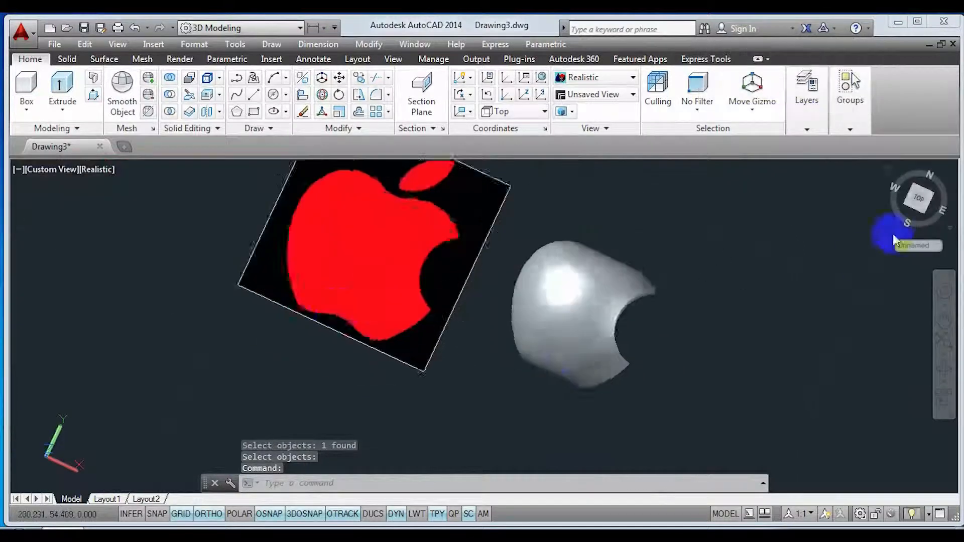
click(919, 199)
scroll(337, 251, up, 6)
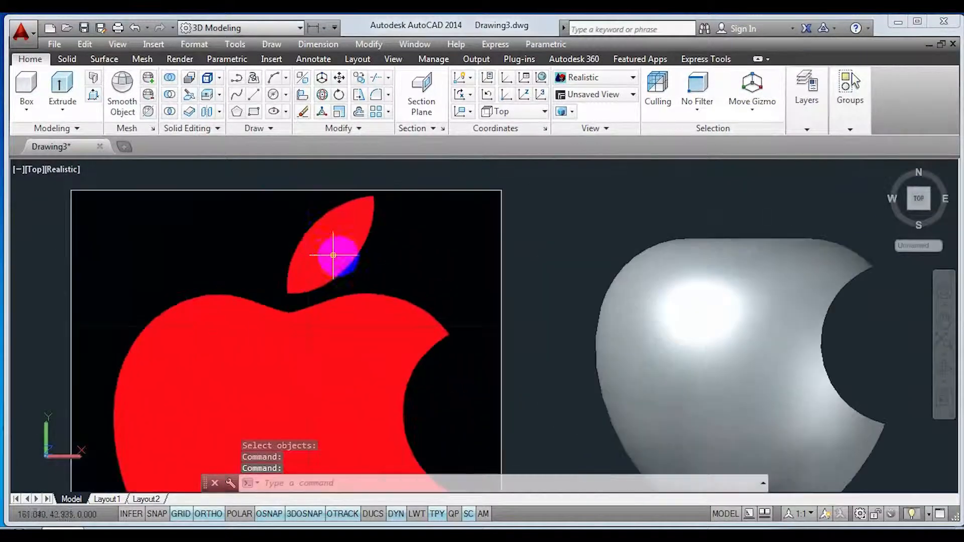
middle_drag(341, 247, 298, 288)
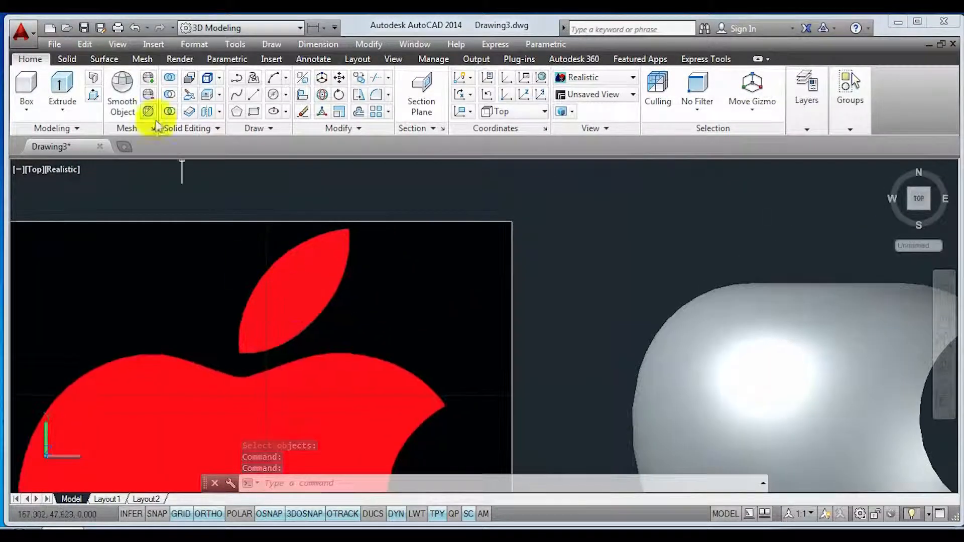
click(275, 95)
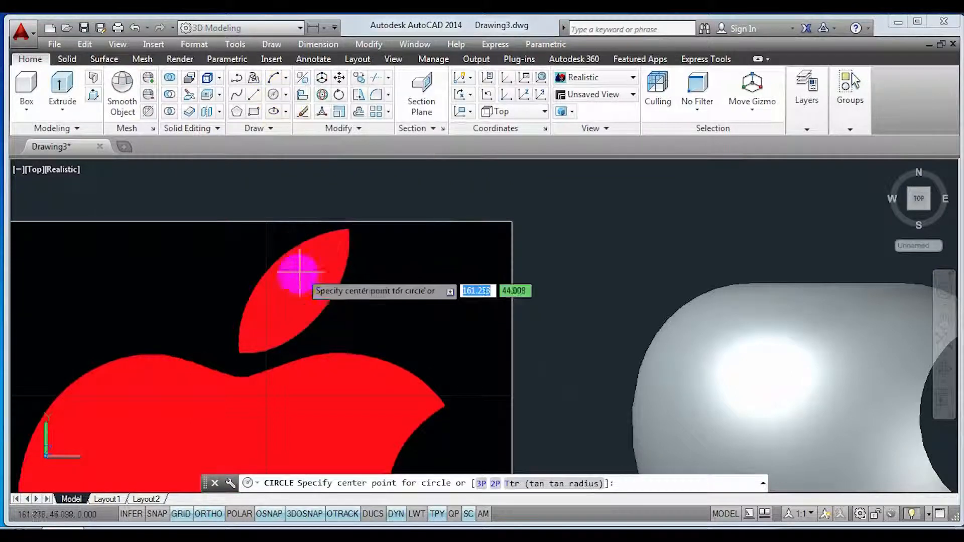
click(268, 269)
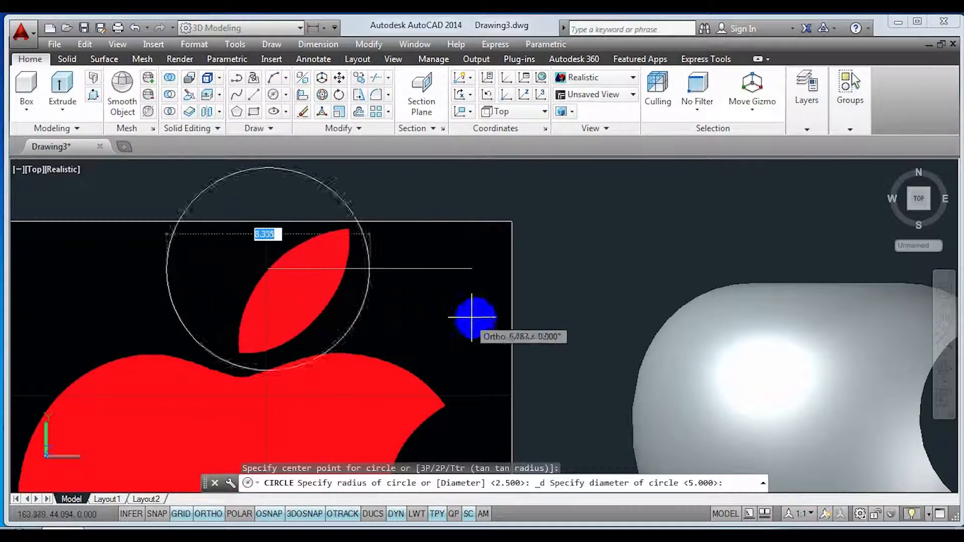
click(516, 318)
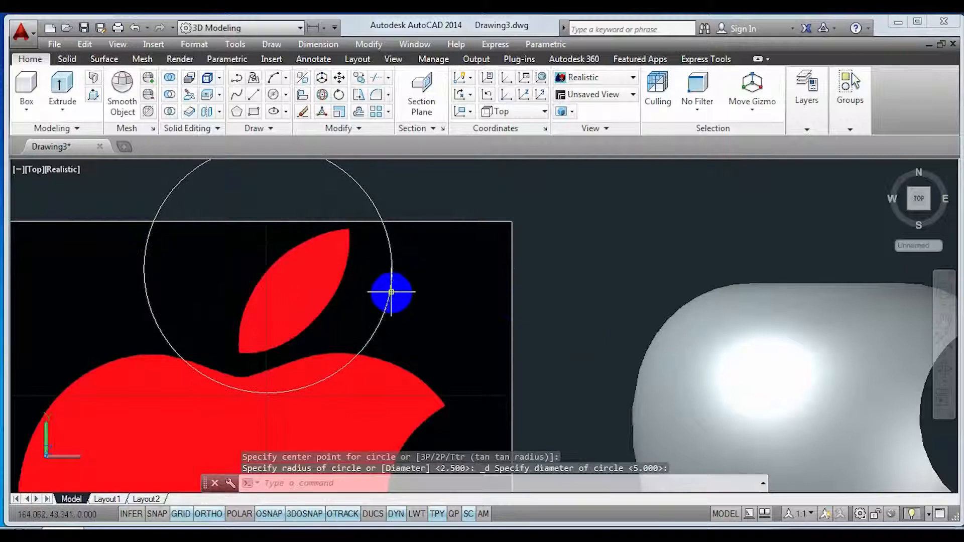
Turn Ortho off and move the circle up and left until it follows the leaf's lower-right edge
click(391, 292)
click(339, 78)
click(567, 278)
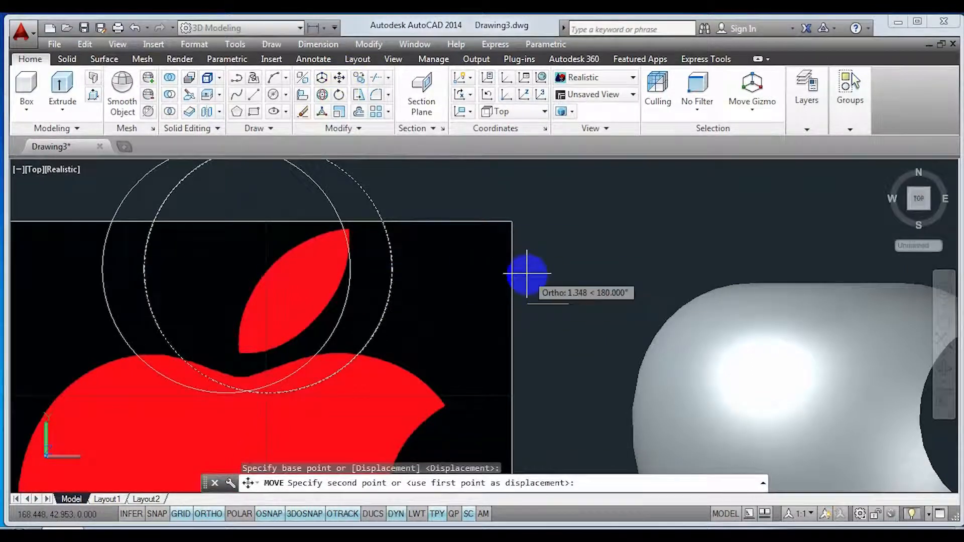
key(F8)
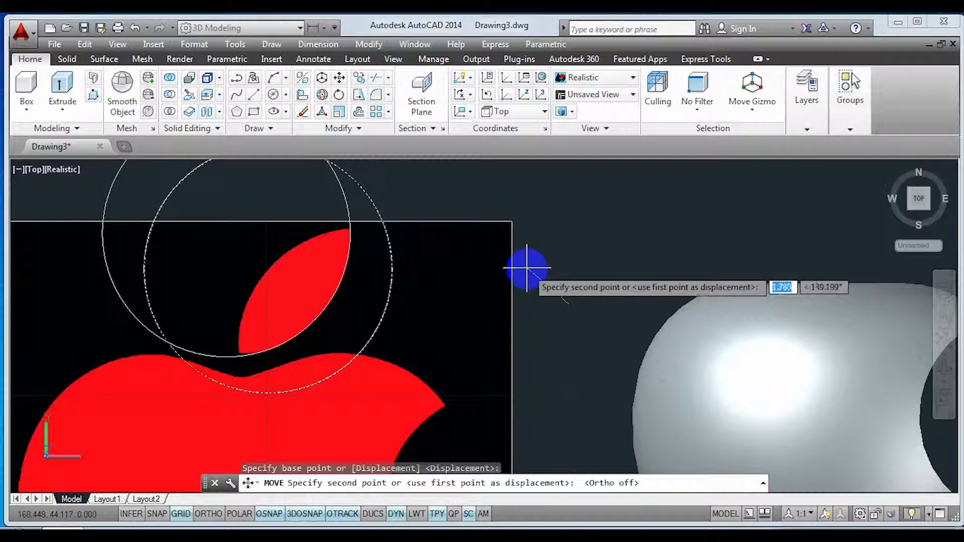
click(526, 268)
Draw a three-point arc along the upper-left edge of the image's leaf, from its lower tip to its upper tip
click(274, 79)
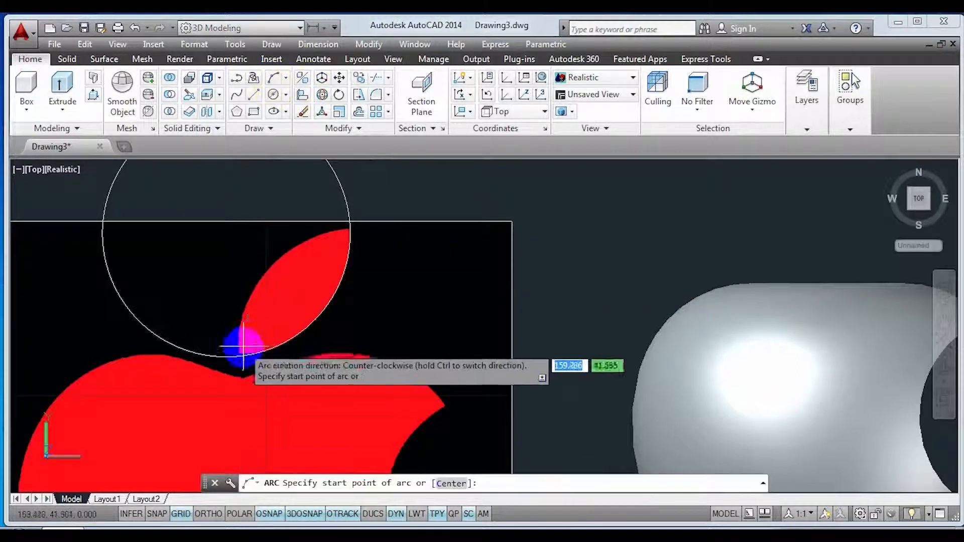
scroll(236, 351, up, 2)
click(230, 366)
scroll(266, 291, down, 2)
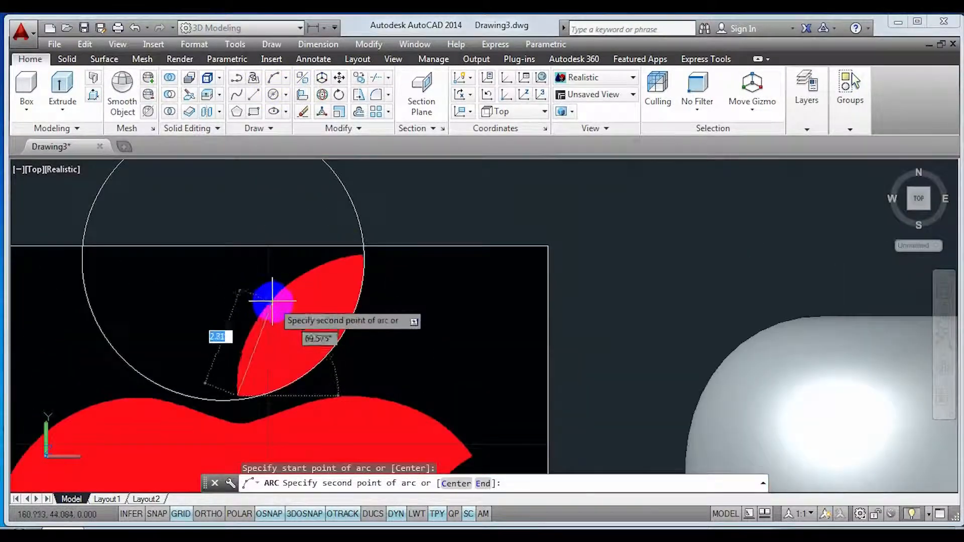
scroll(268, 301, up, 2)
click(270, 302)
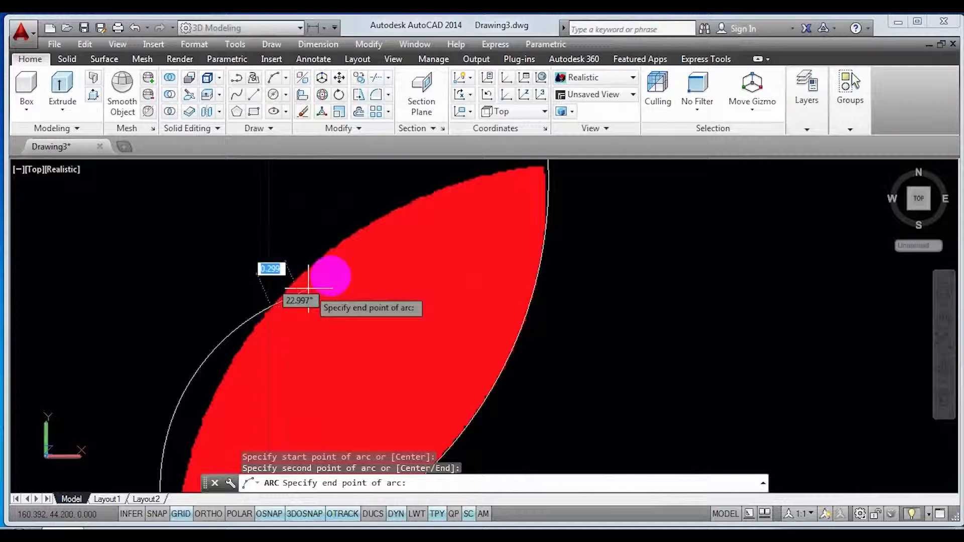
scroll(546, 166, up, 2)
click(541, 167)
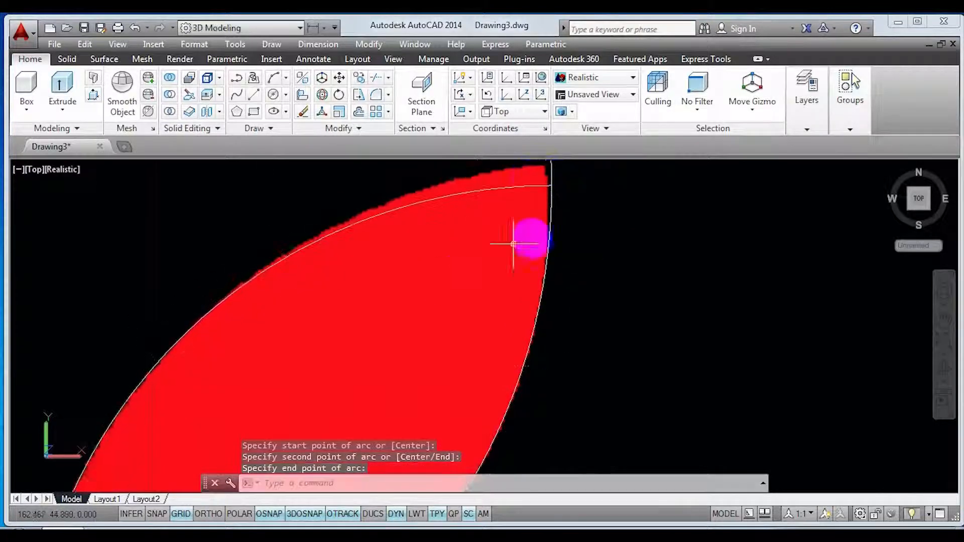
Erase the guide circle and stretch the arc's upper end onto the leaf's upper tip
scroll(513, 245, up, 2)
click(413, 232)
click(413, 232)
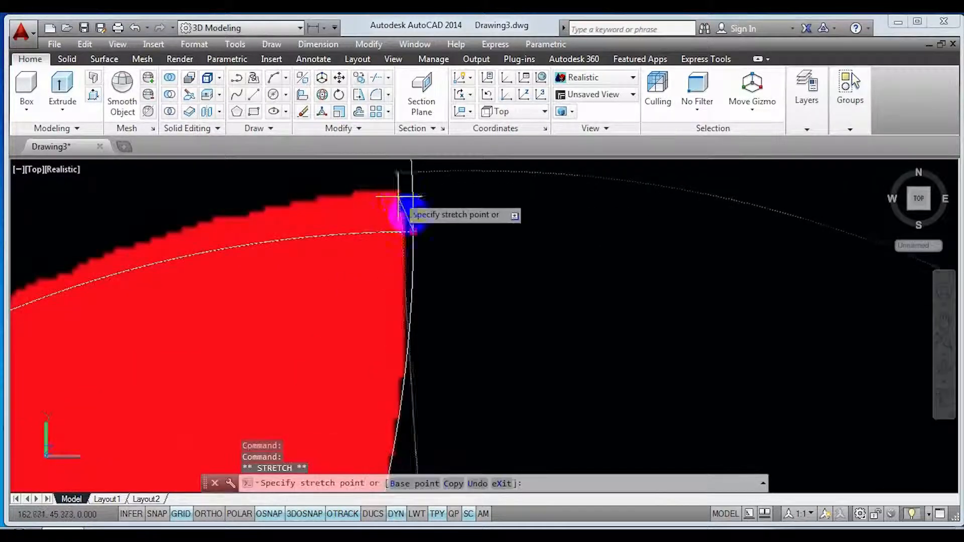
key(Escape)
key(Escape)
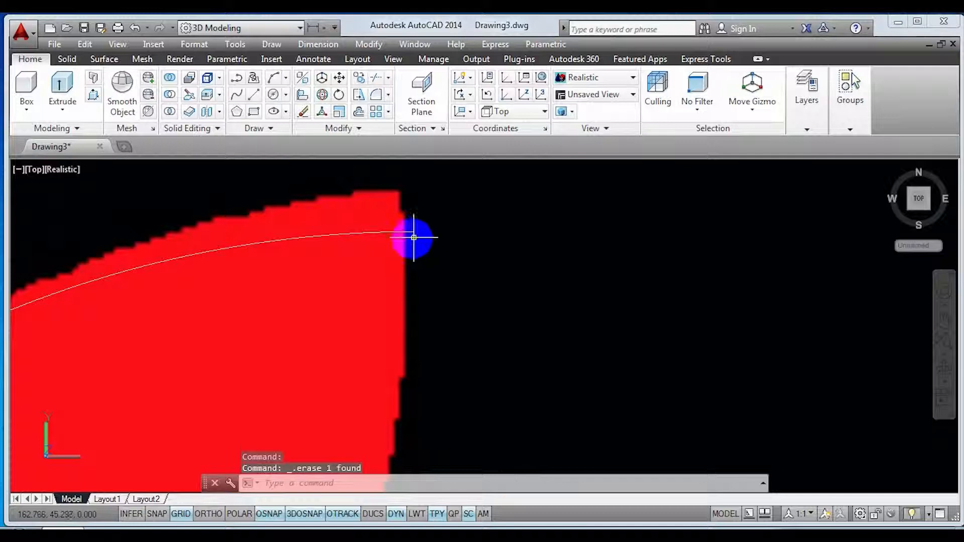
click(421, 233)
scroll(344, 301, down, 5)
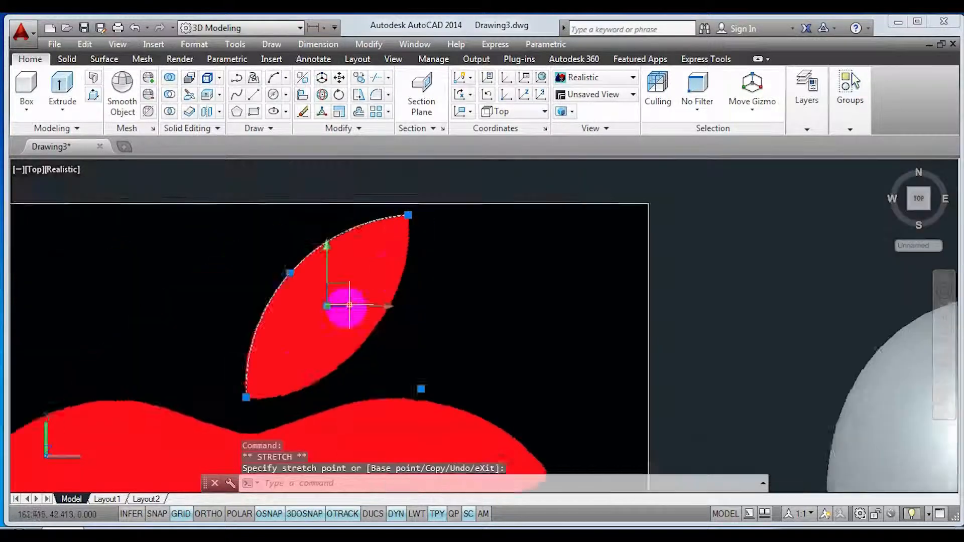
Move the leaf arc out of the image into the empty space between the image and the 3D apple body
middle_drag(295, 310, 255, 316)
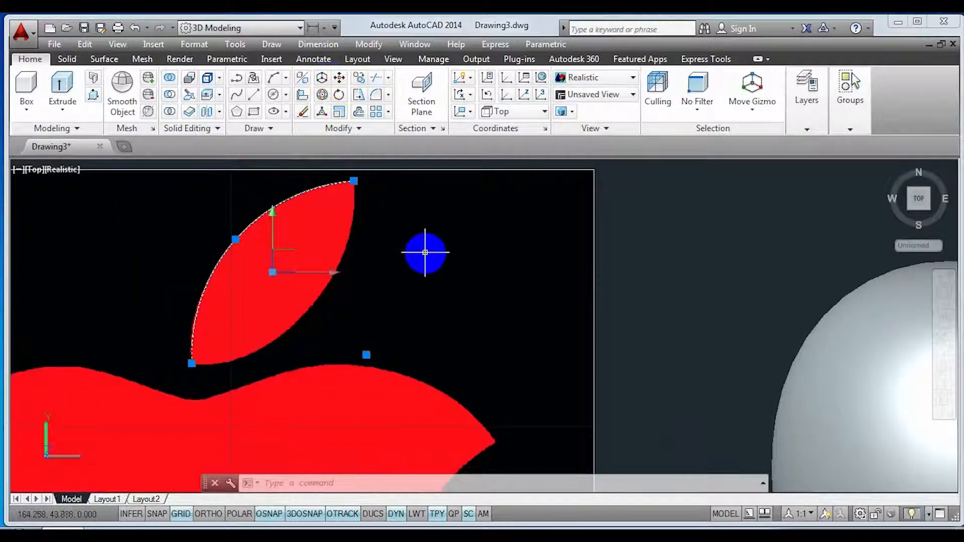
click(340, 78)
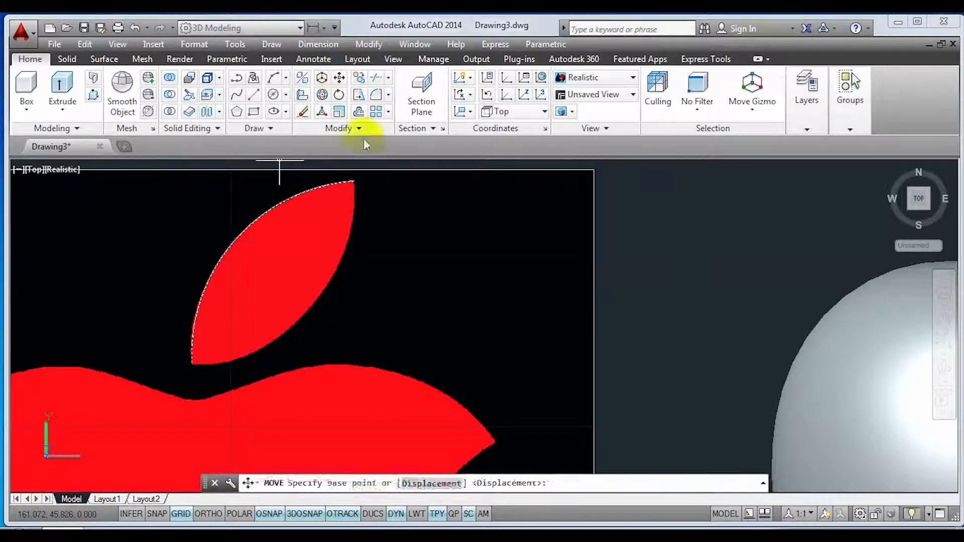
click(235, 240)
click(636, 336)
Mirror the arc about the line through its two endpoints, keeping the source arc, to close the leaf outline
click(608, 351)
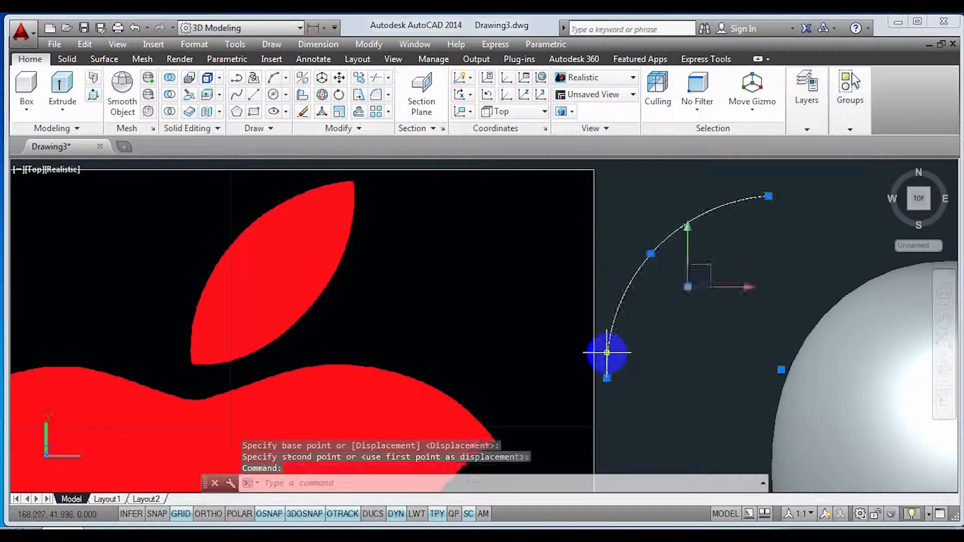
click(343, 128)
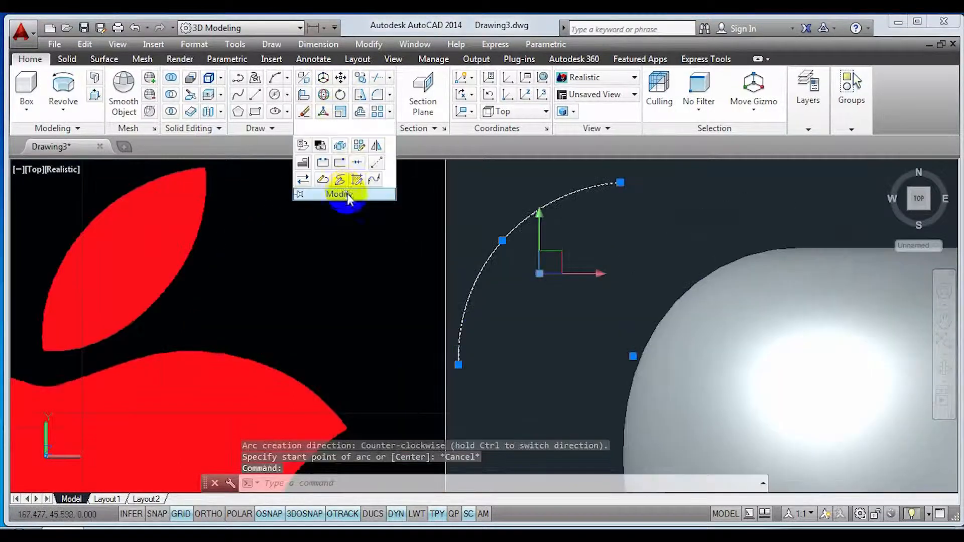
click(376, 145)
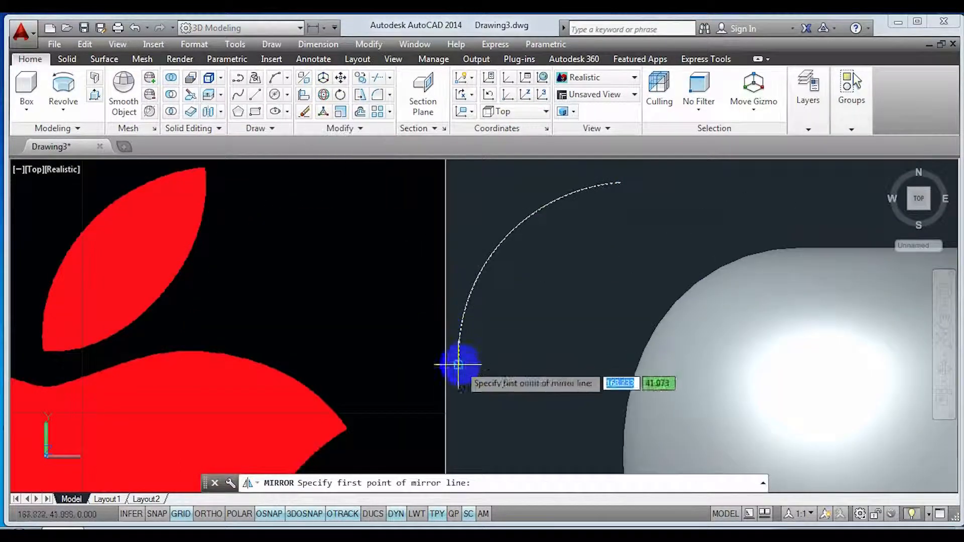
click(459, 365)
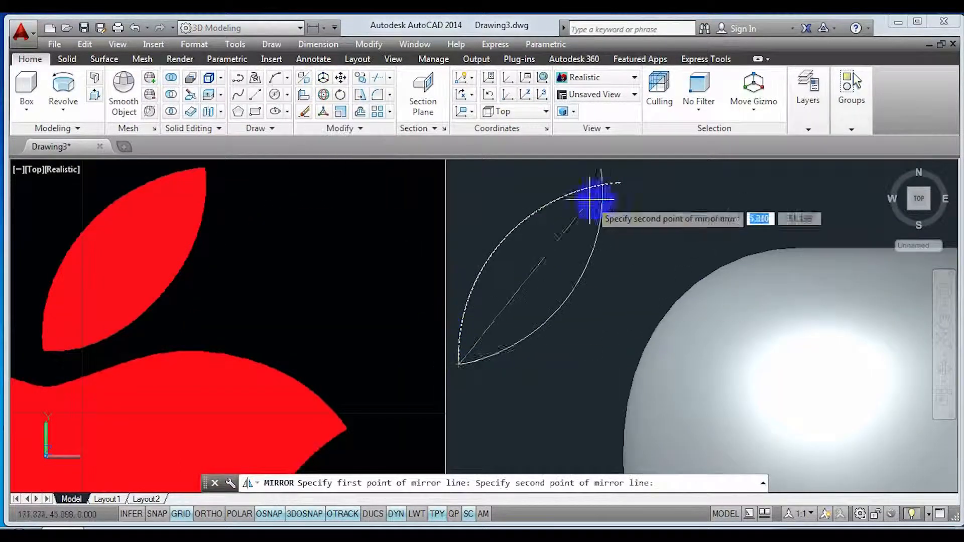
click(620, 184)
key(Return)
Join the two leaf arcs into one closed polyline
click(556, 338)
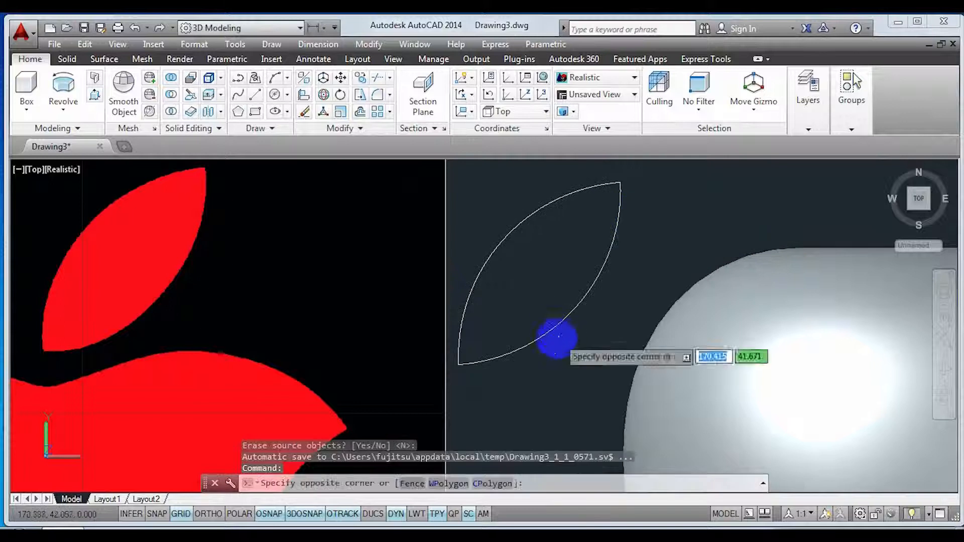
click(517, 190)
click(343, 128)
click(357, 162)
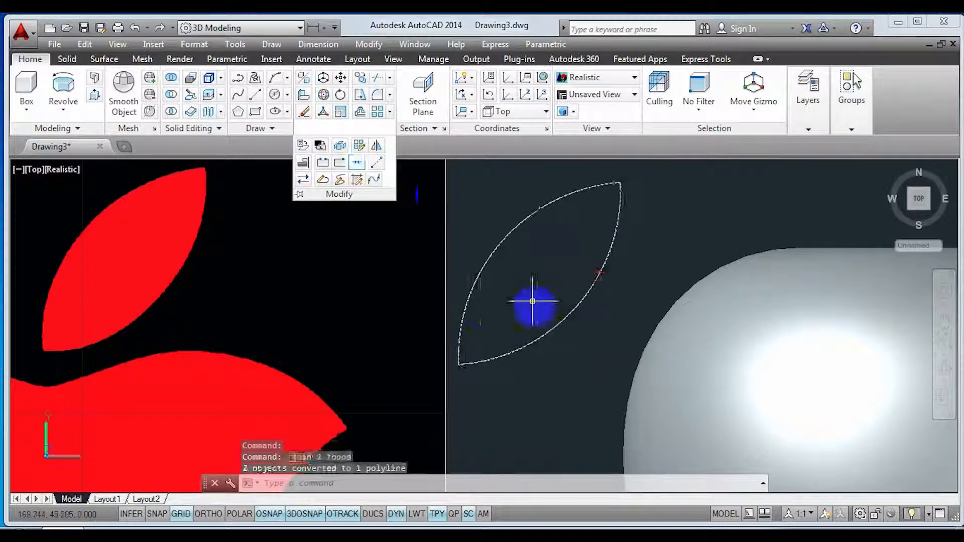
Extrude the closed leaf outline upward to a height of 1
click(525, 349)
shift+middle_drag(480, 303, 468, 285)
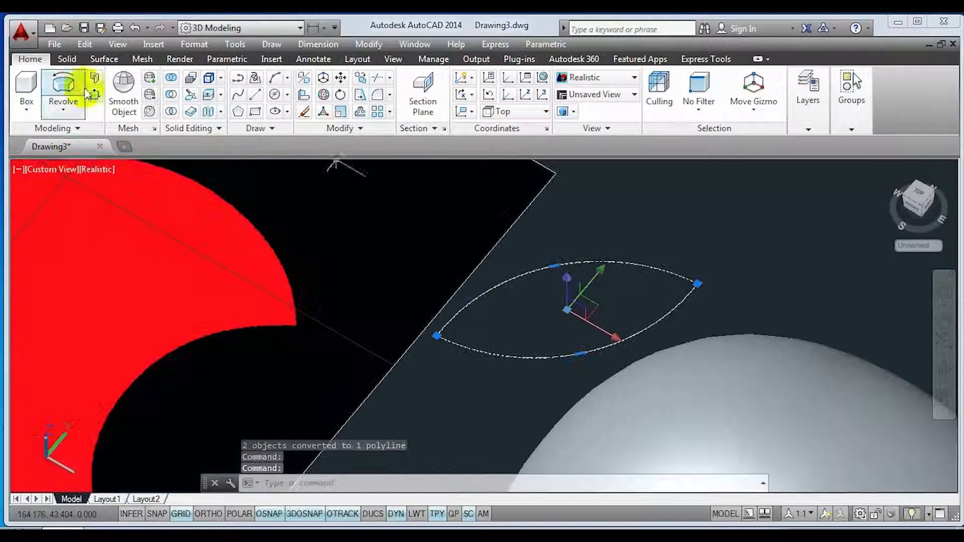
click(63, 110)
click(75, 161)
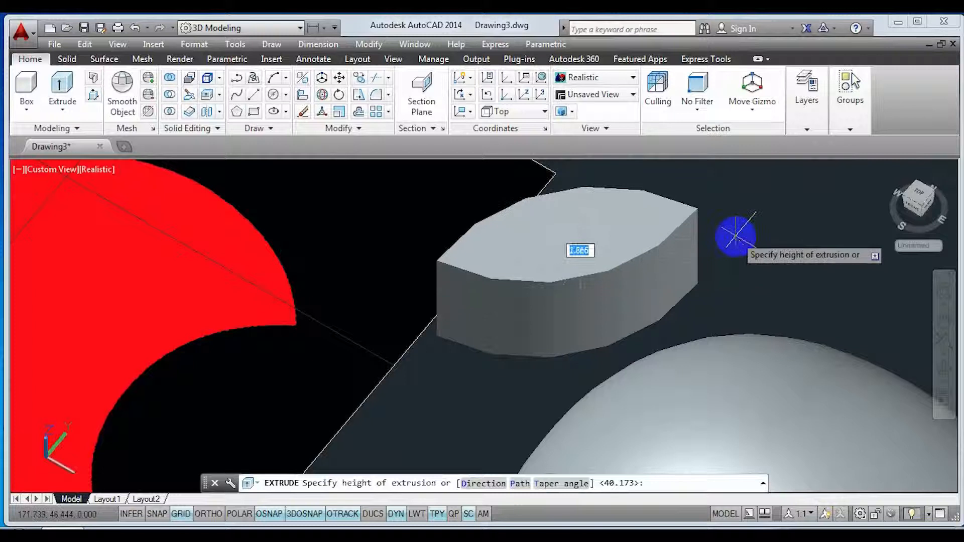
text(1)
key(Return)
Fillet the curved top and bottom edges of the leaf solid with a radius of 0.3
shift+middle_drag(738, 231, 472, 224)
click(384, 94)
scroll(477, 321, up, 2)
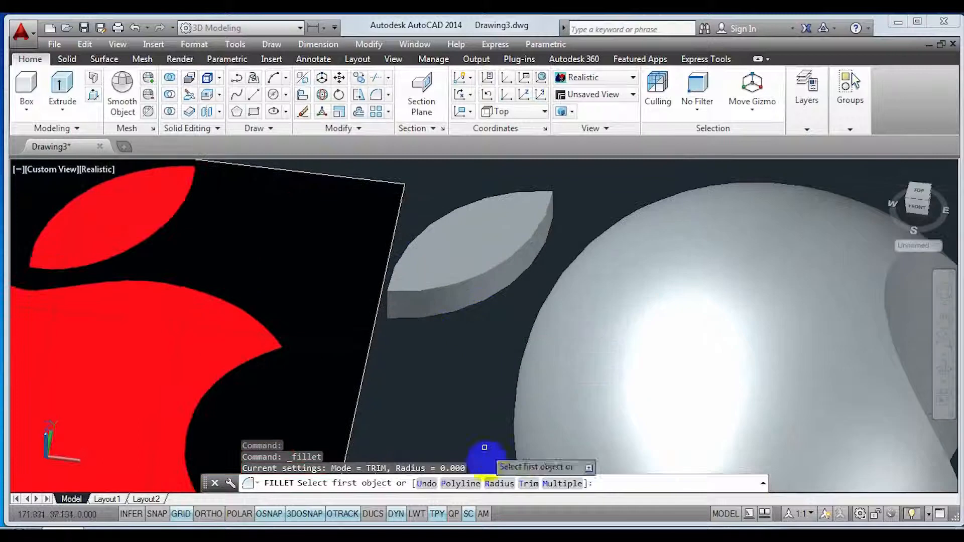
click(499, 484)
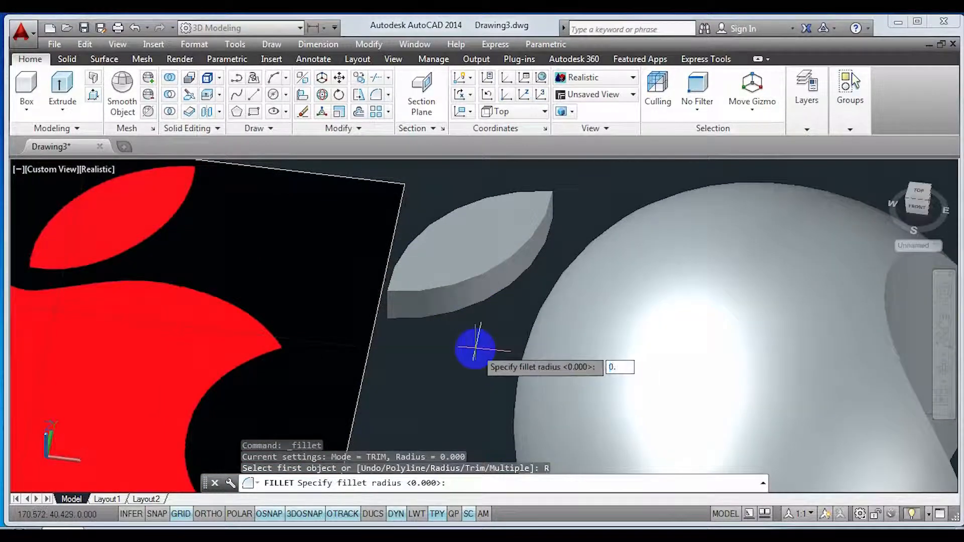
key(Return)
click(502, 259)
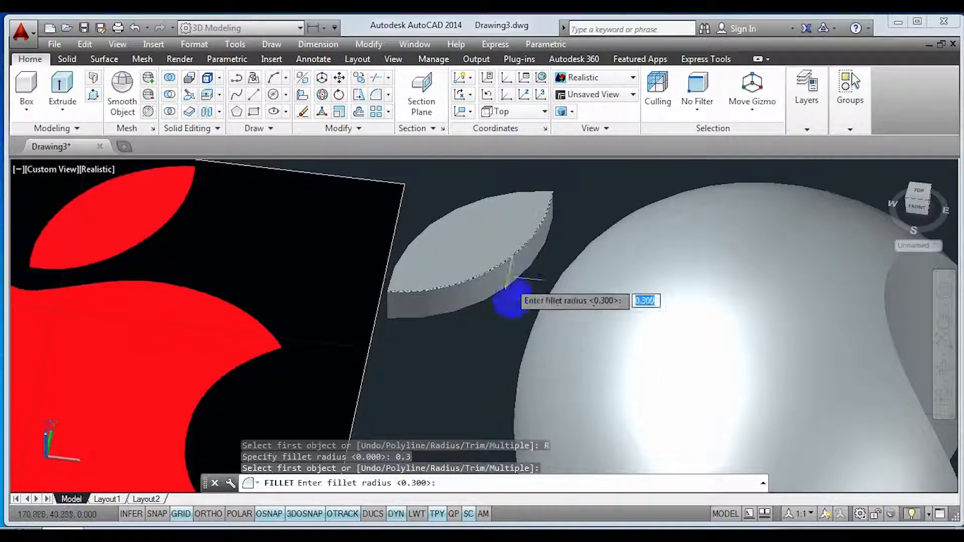
key(Return)
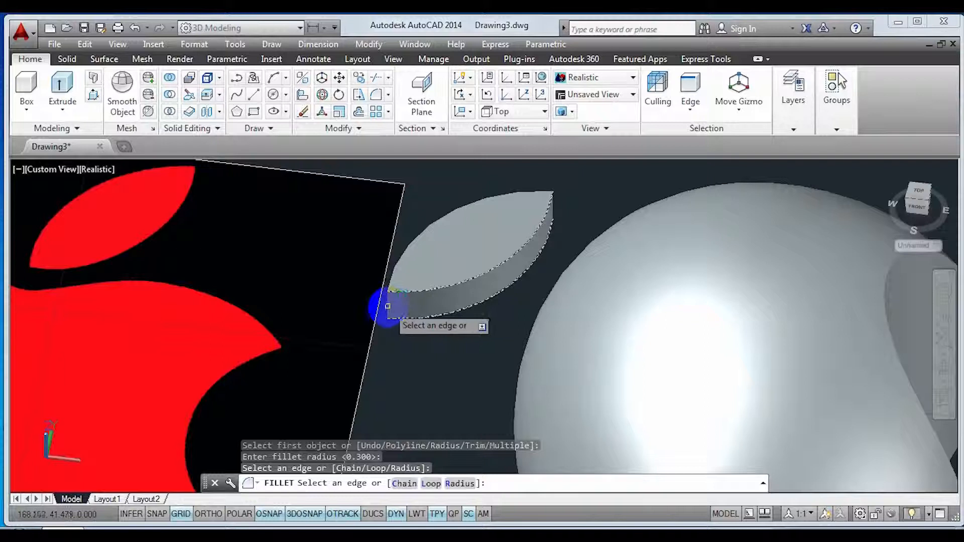
shift+middle_drag(436, 314, 617, 311)
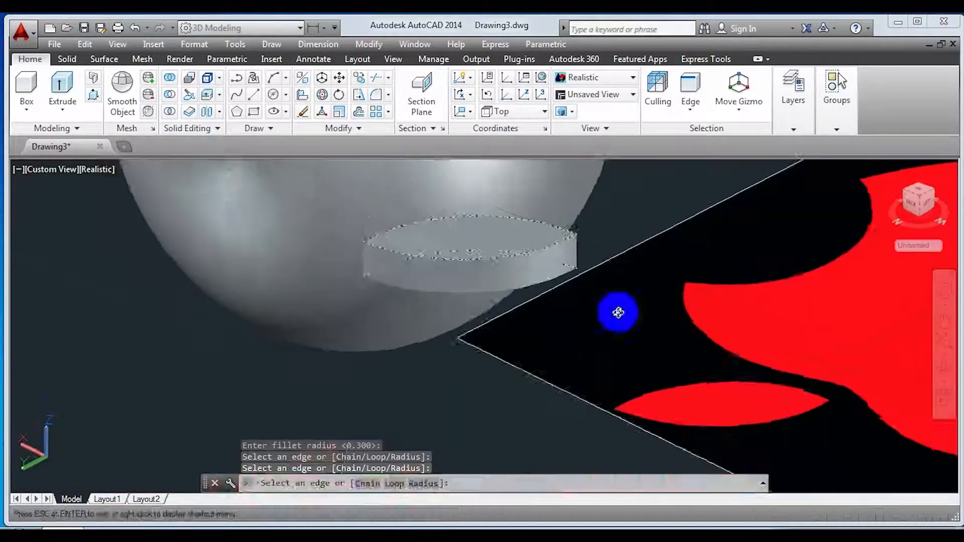
click(534, 281)
key(Return)
In the top view, move the leaf solid straight up until it sits higher than the top of the apple body
shift+middle_drag(567, 287, 438, 396)
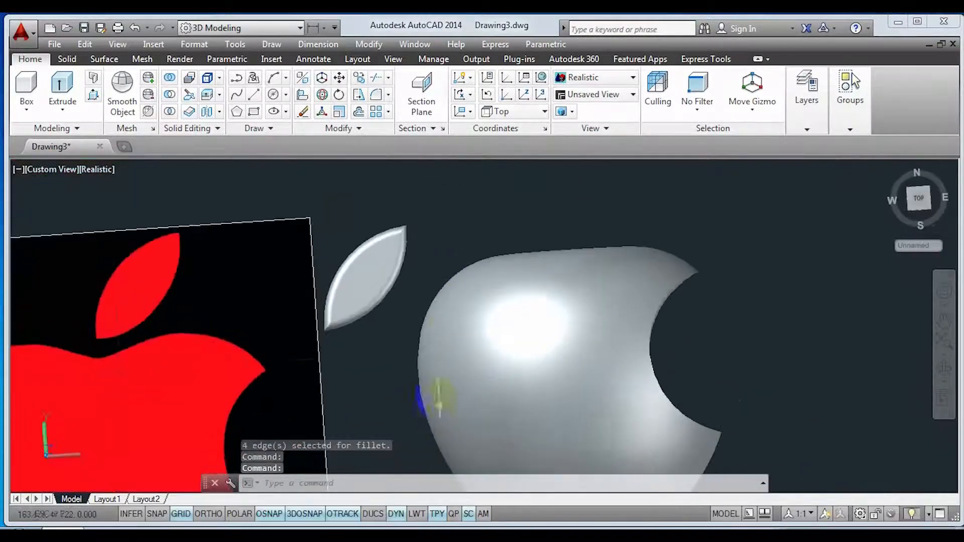
click(54, 170)
click(85, 200)
click(505, 256)
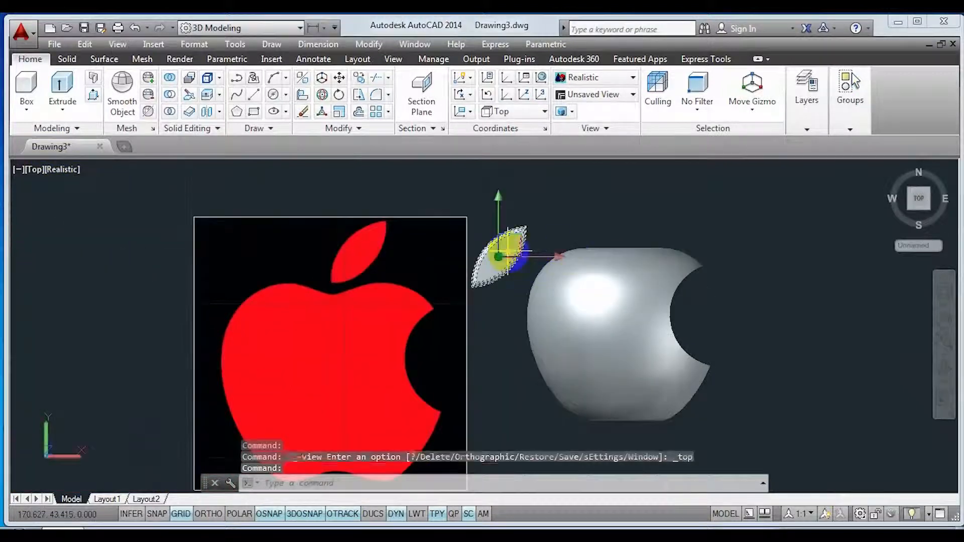
click(339, 77)
click(833, 376)
click(832, 330)
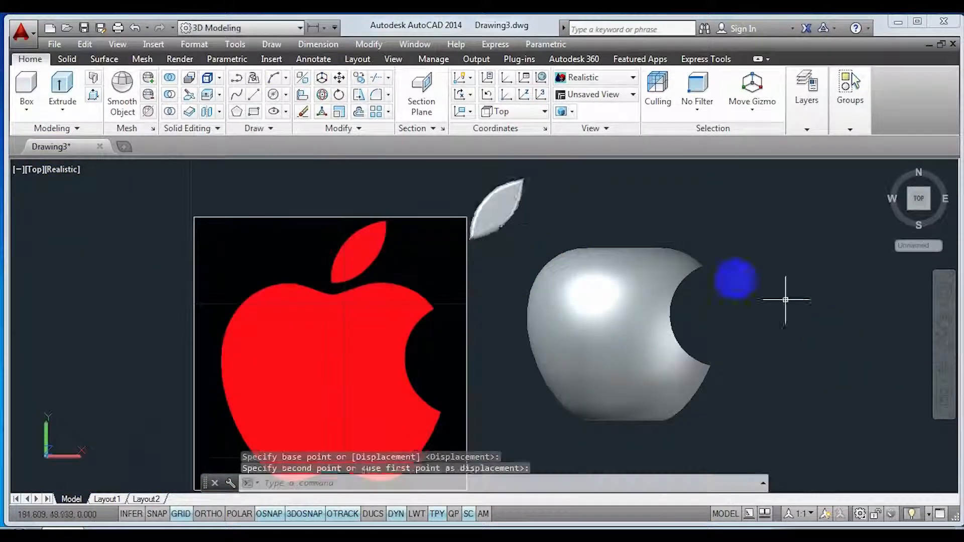
Move the leaf horizontally to the right with Ortho on until it sits above the middle of the apple body
click(508, 216)
click(341, 78)
click(795, 309)
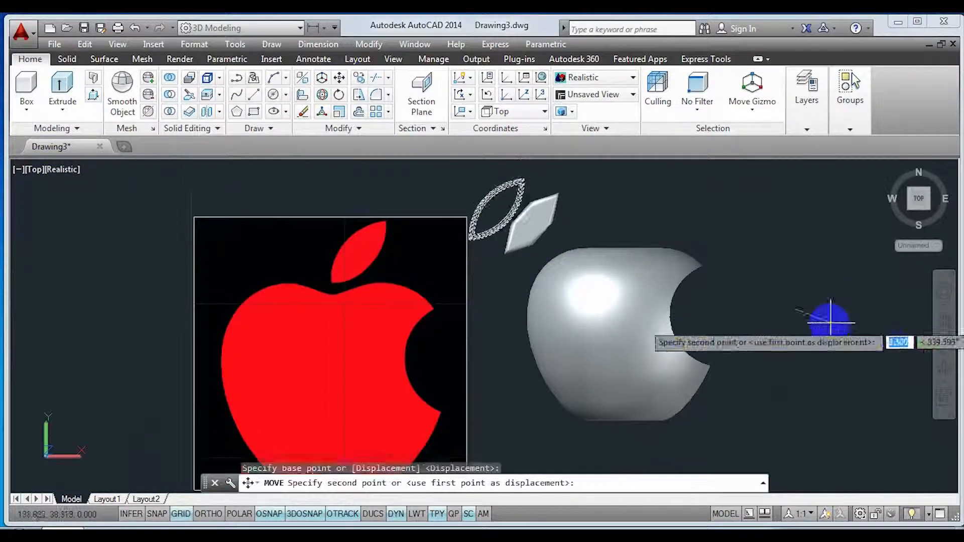
middle_drag(830, 321, 676, 323)
key(F8)
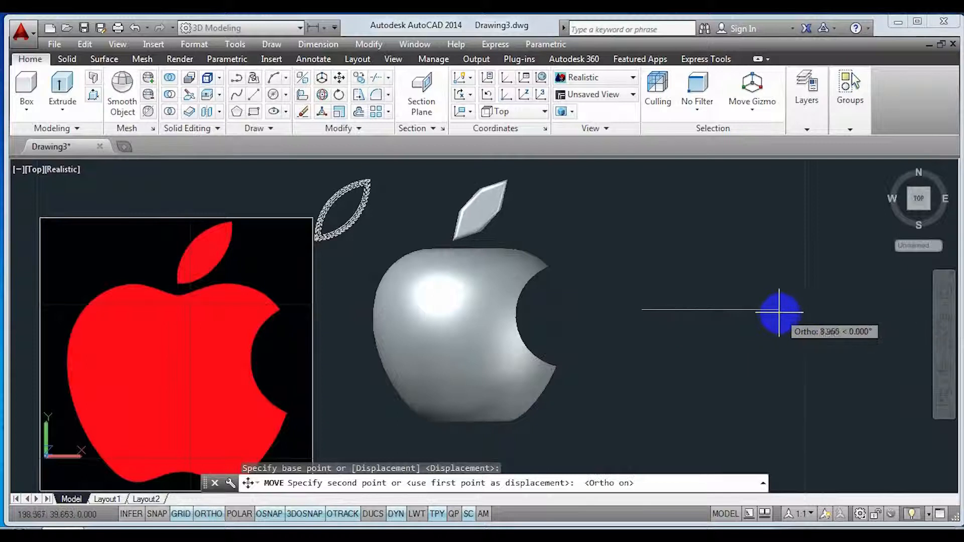
click(790, 313)
Delete the reference apple image
shift+middle_drag(749, 336, 753, 316)
middle_drag(371, 279, 497, 385)
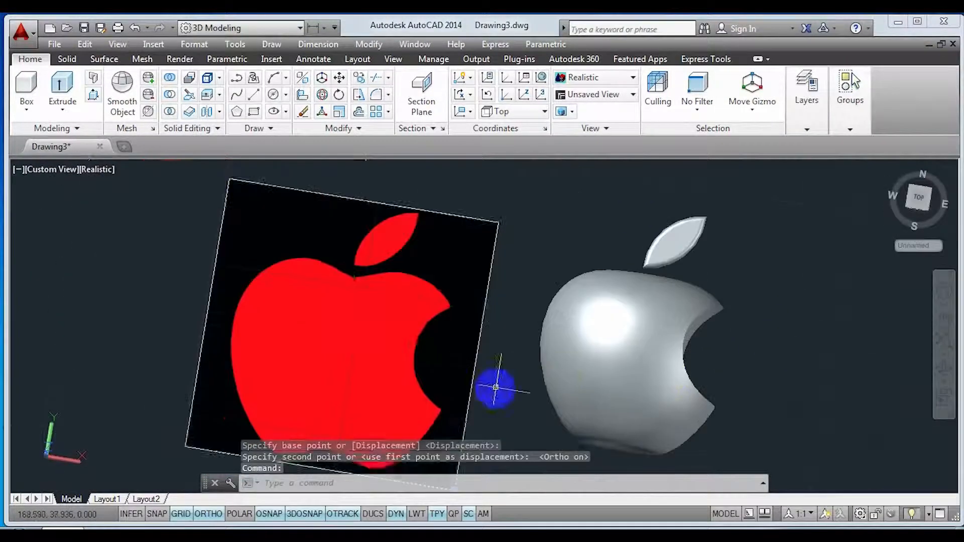
click(496, 385)
click(420, 306)
key(Delete)
Inspect the finished apple in the Top, Back, SW Isometric, SE Isometric and Right views
middle_drag(658, 392, 401, 370)
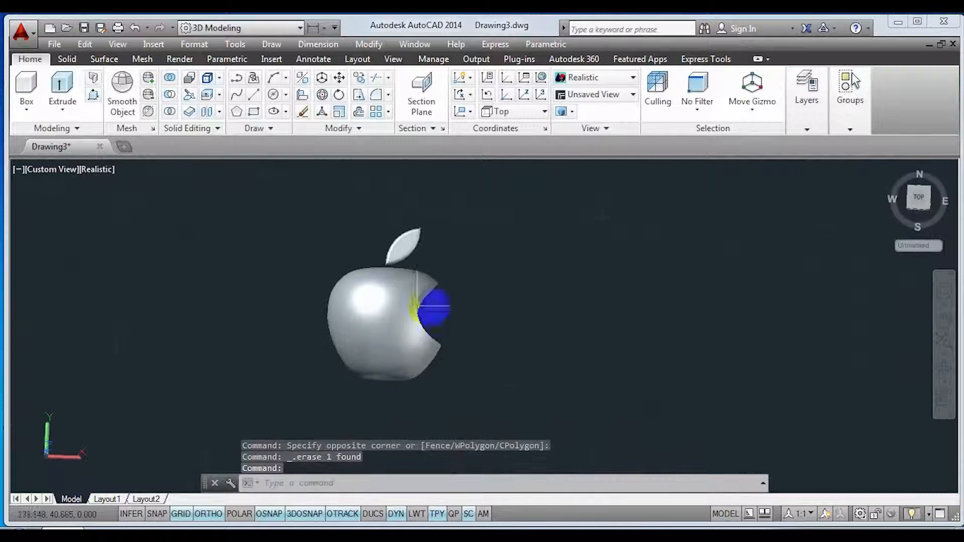
click(923, 199)
click(28, 171)
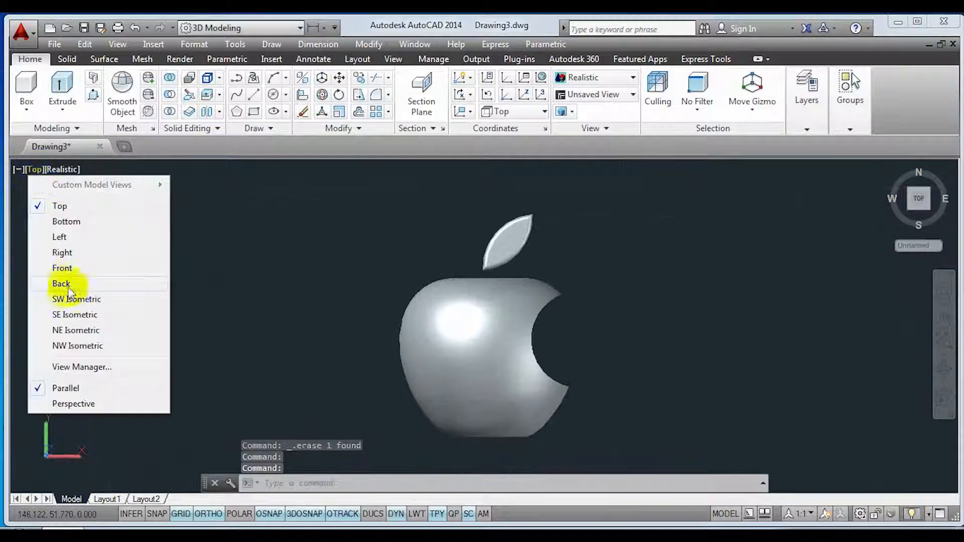
click(67, 283)
click(34, 170)
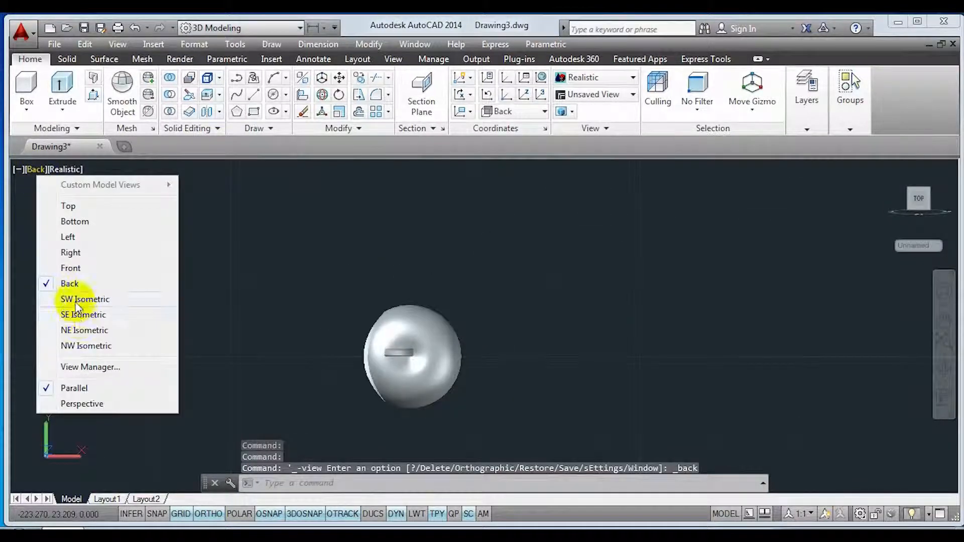
click(80, 300)
click(41, 171)
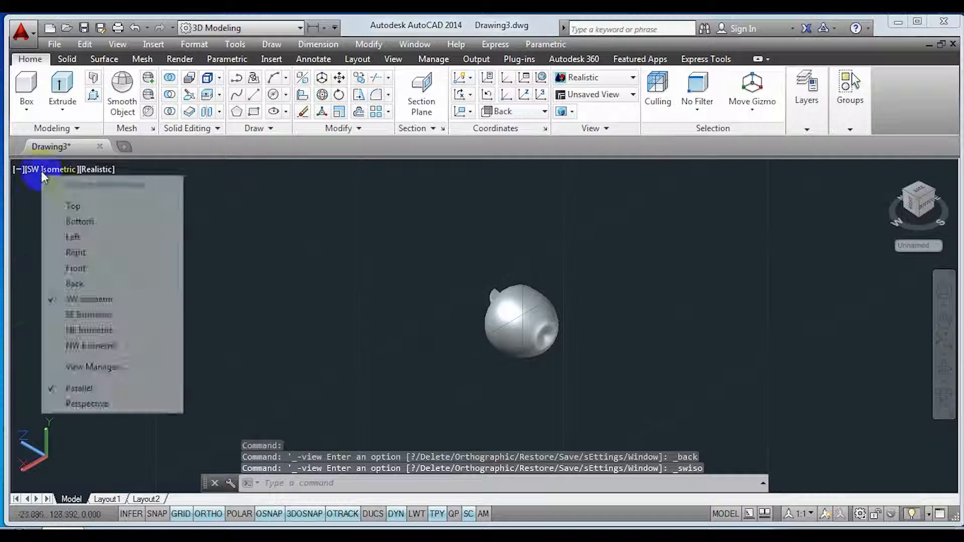
click(65, 315)
click(43, 169)
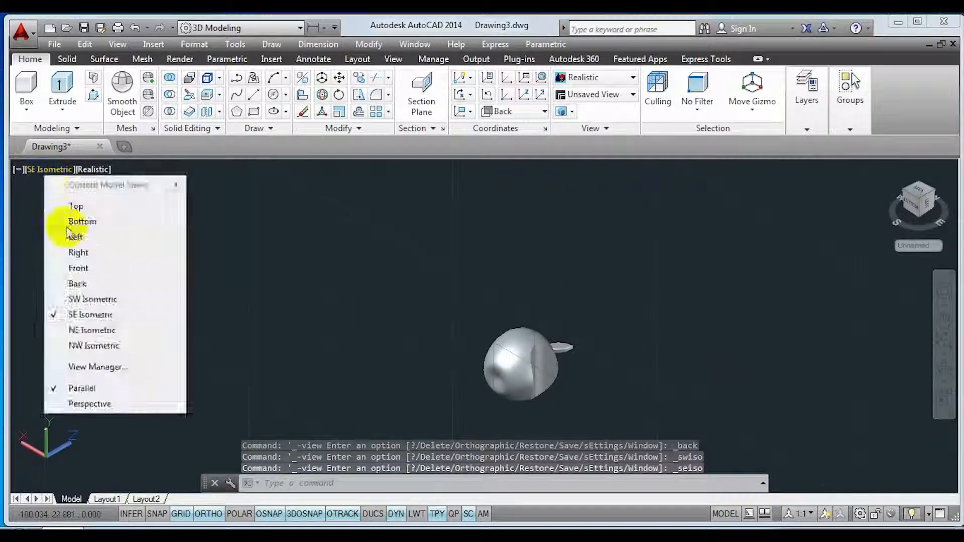
click(75, 255)
Set the UCS back to World while viewing the apple obliquely from the bite side
shift+middle_drag(340, 317, 468, 326)
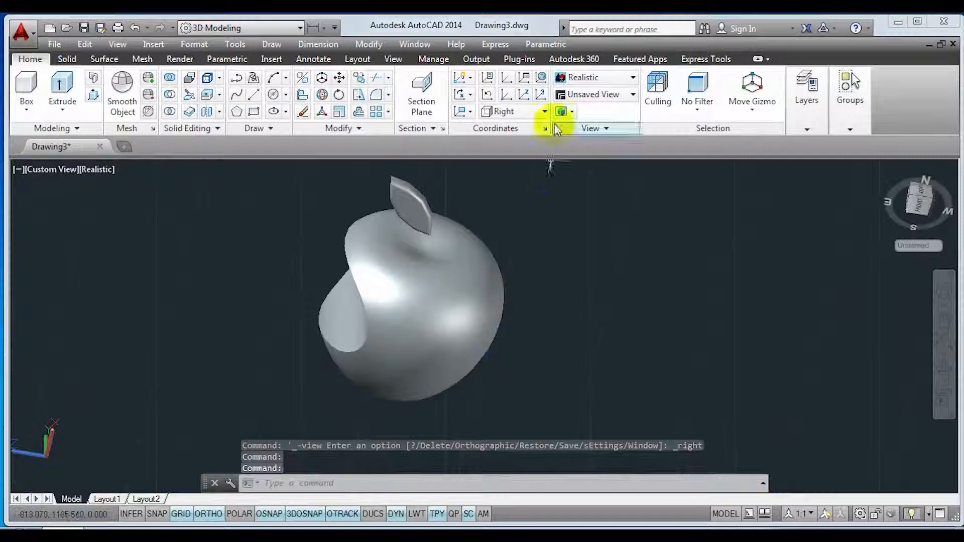
click(541, 78)
shift+middle_drag(402, 350, 447, 335)
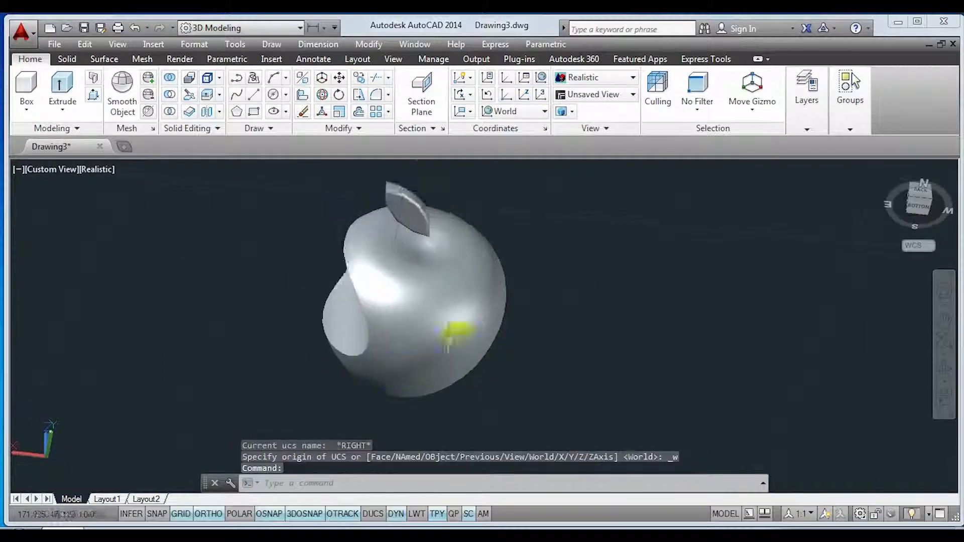
click(541, 77)
shift+middle_drag(577, 338, 462, 342)
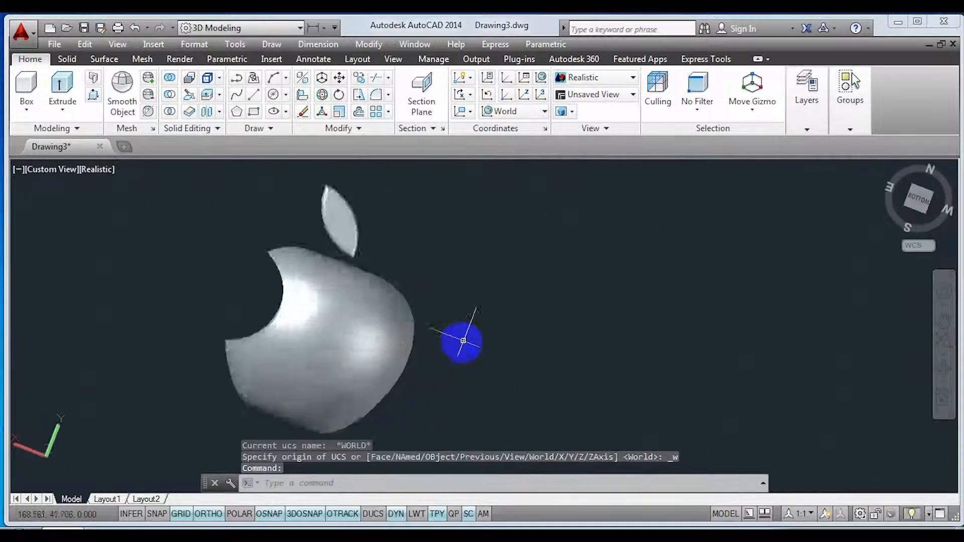
scroll(463, 341, down, 4)
click(446, 386)
click(298, 216)
click(322, 94)
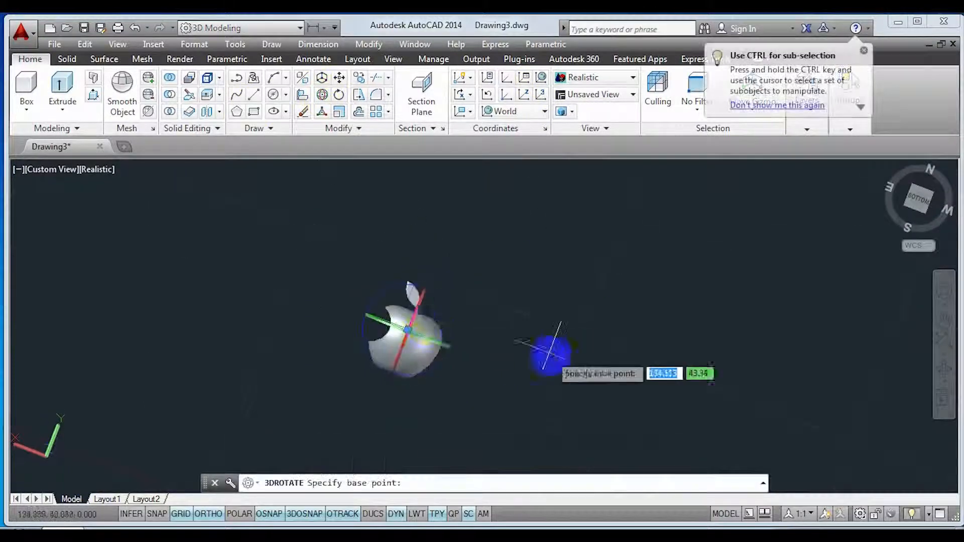
shift+middle_drag(490, 232, 349, 372)
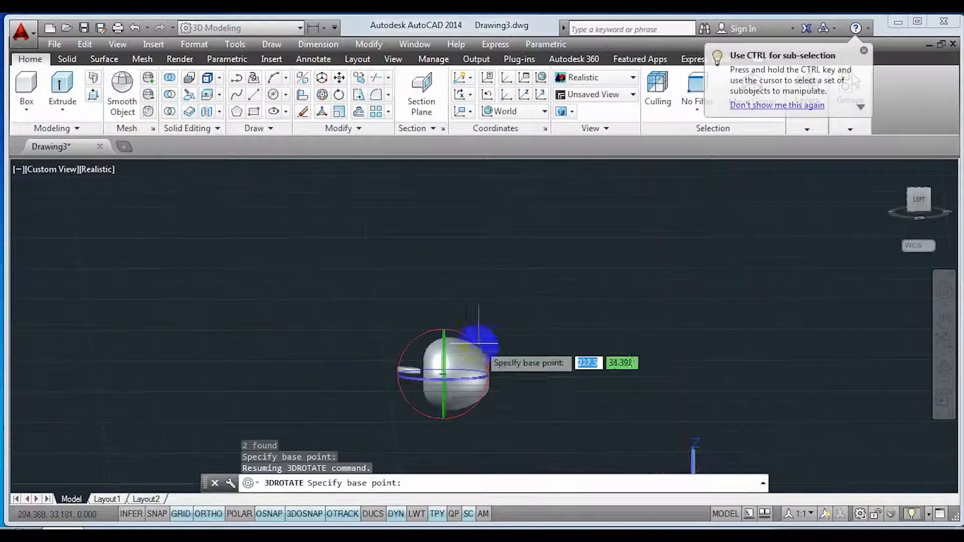
click(391, 359)
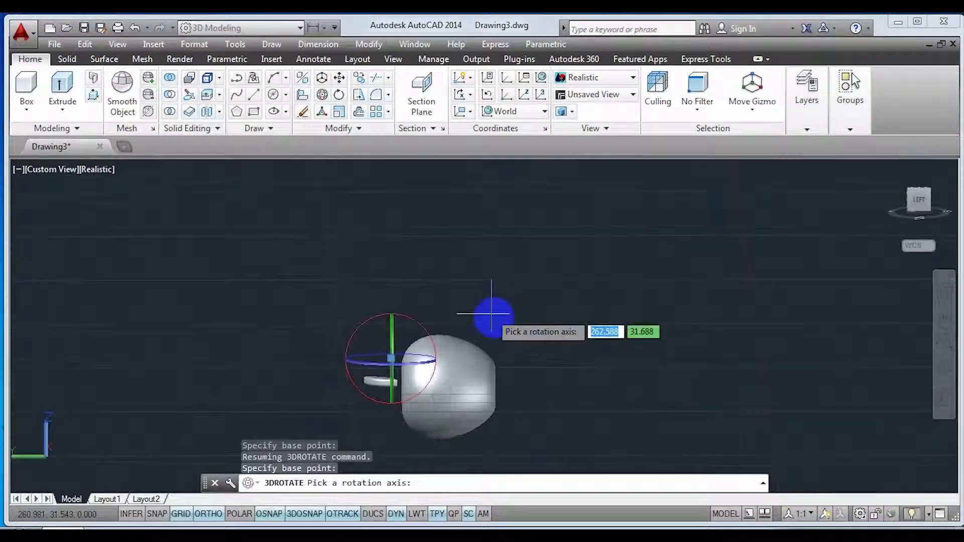
click(413, 325)
key(Escape)
Rotate the apple body and leaf together about the X axis with 3D Rotate until the leaf points up along Z
click(555, 456)
click(318, 309)
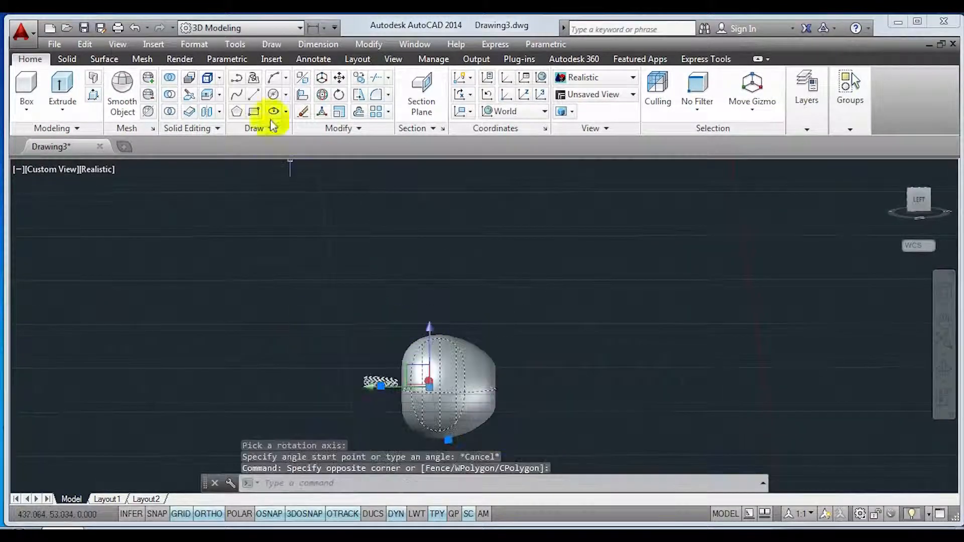
click(322, 95)
click(460, 354)
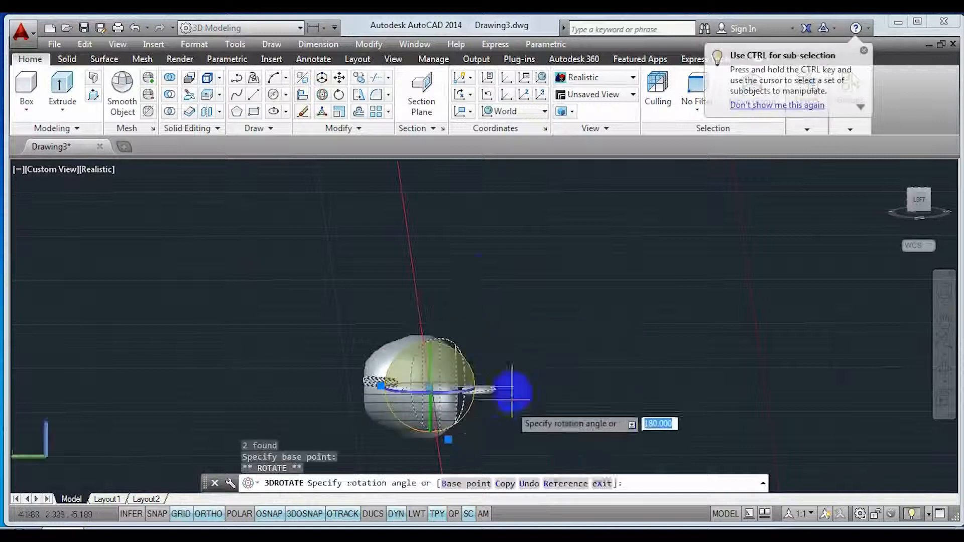
click(506, 336)
Move the apple body and leaf together straight up along the Z axis with Ortho on
middle_drag(223, 171, 264, 332)
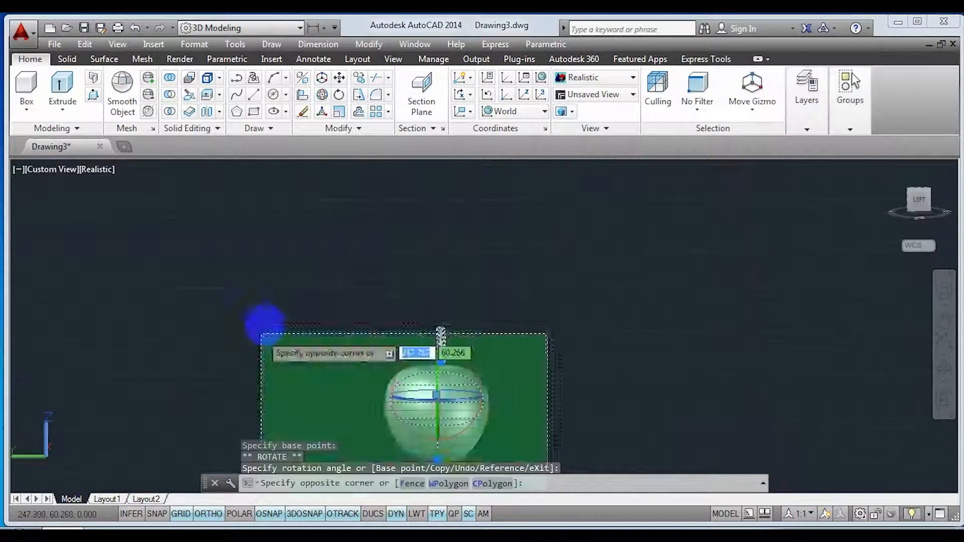
click(263, 332)
click(337, 79)
click(573, 399)
click(580, 238)
Turn off the grid display around the upright apple model
scroll(623, 321, down, 3)
shift+middle_drag(627, 352, 442, 346)
click(180, 514)
middle_drag(708, 371, 346, 420)
scroll(360, 307, up, 6)
scroll(358, 312, down, 1)
middle_drag(390, 312, 432, 308)
scroll(570, 345, up, 2)
scroll(502, 343, down, 2)
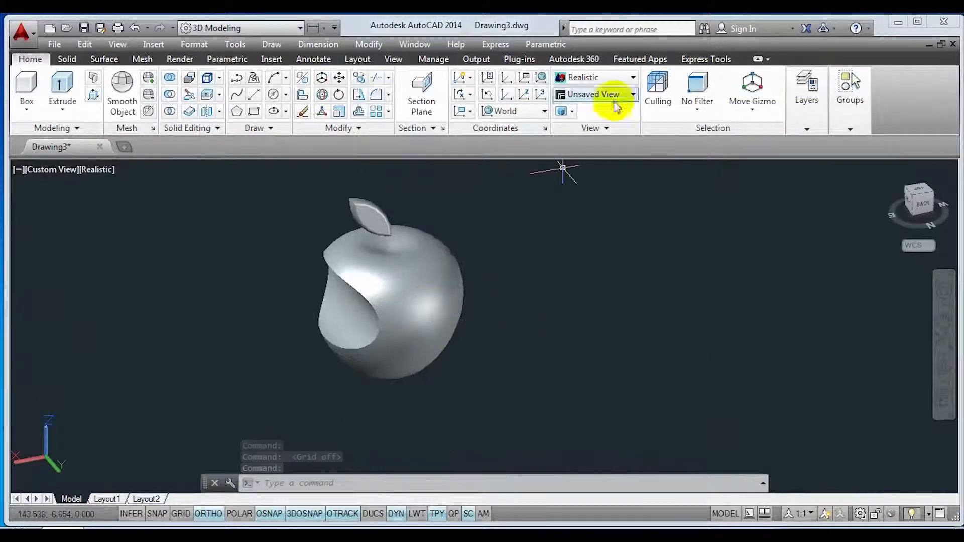
Add the LED - Green On plastic material from the Autodesk Library to the document and open it in the Materials Editor
click(179, 58)
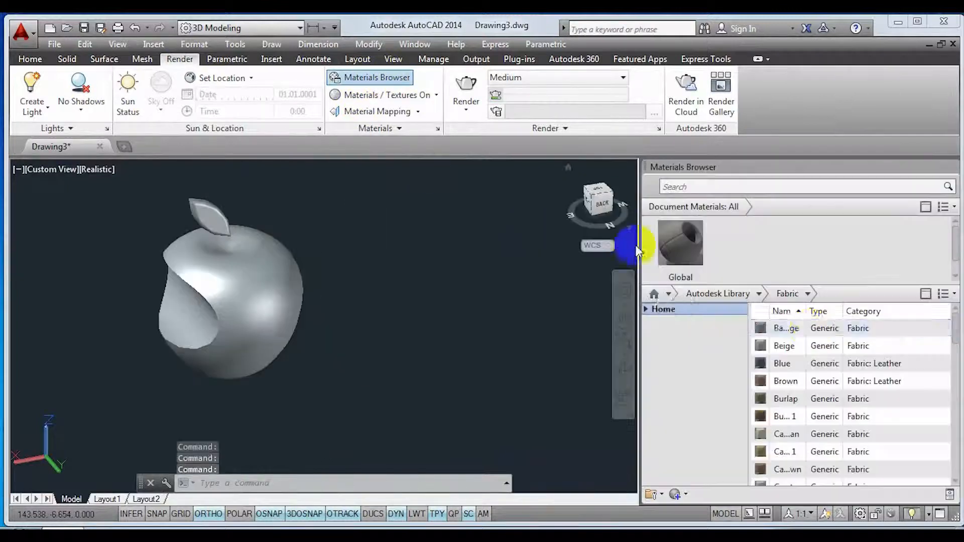
click(758, 295)
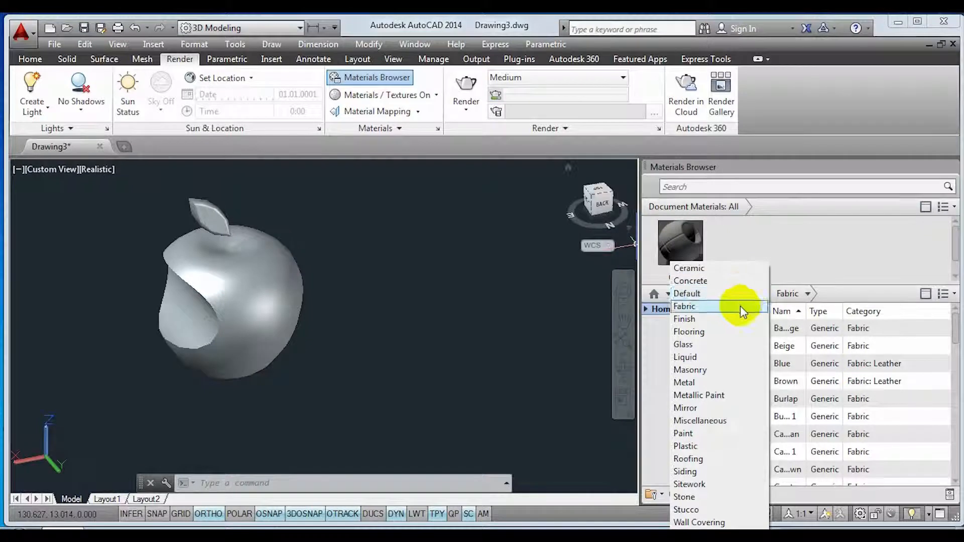
click(713, 446)
drag(955, 324, 956, 361)
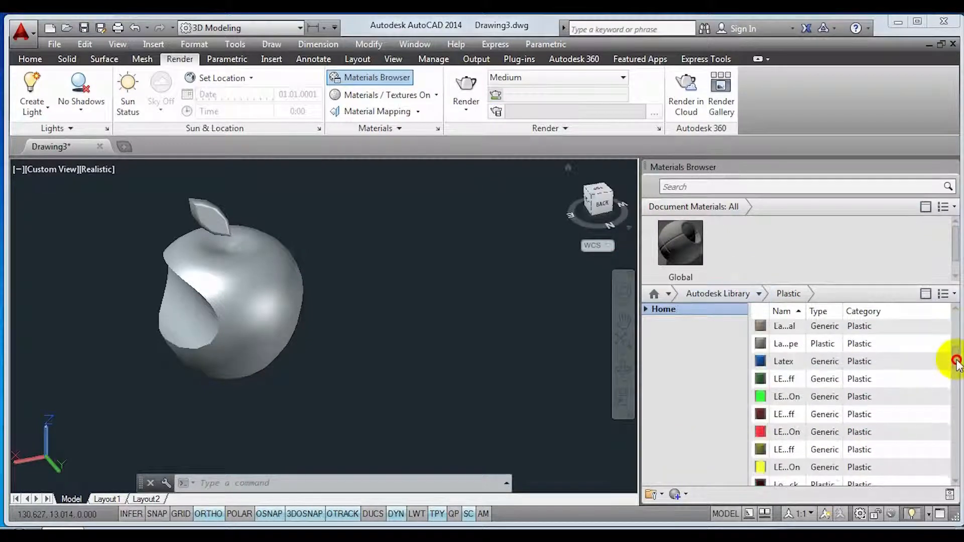
click(928, 397)
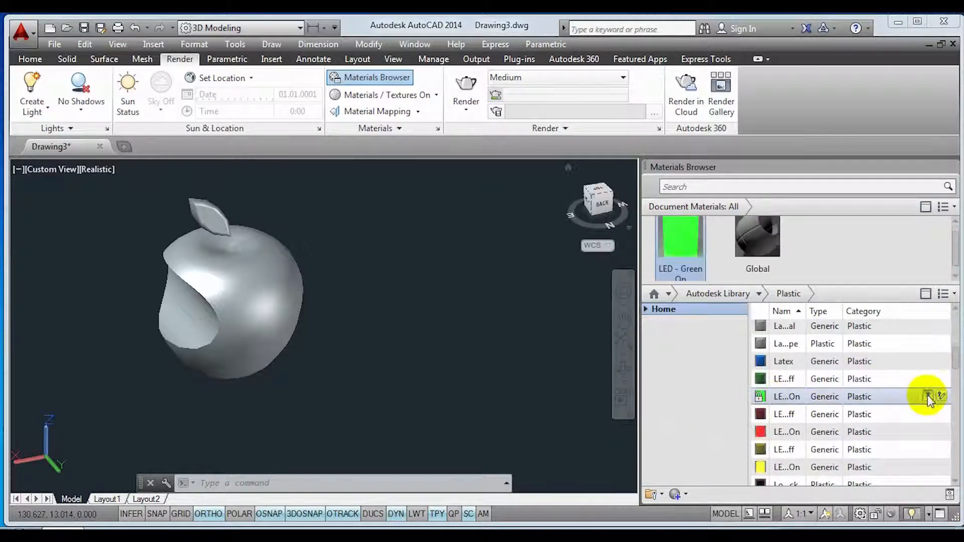
double_click(677, 242)
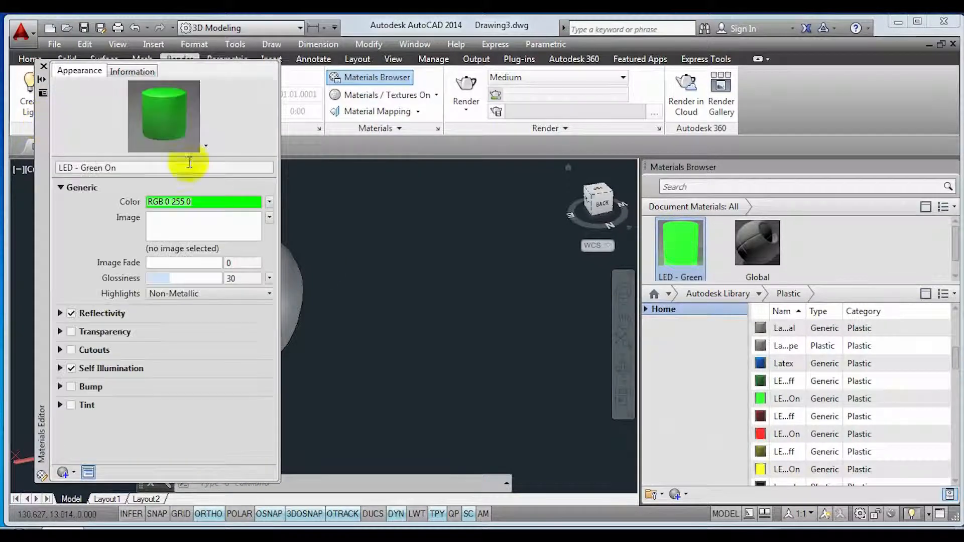
Assign the LED - Green On material to both the apple body and the leaf
middle_drag(330, 274, 512, 285)
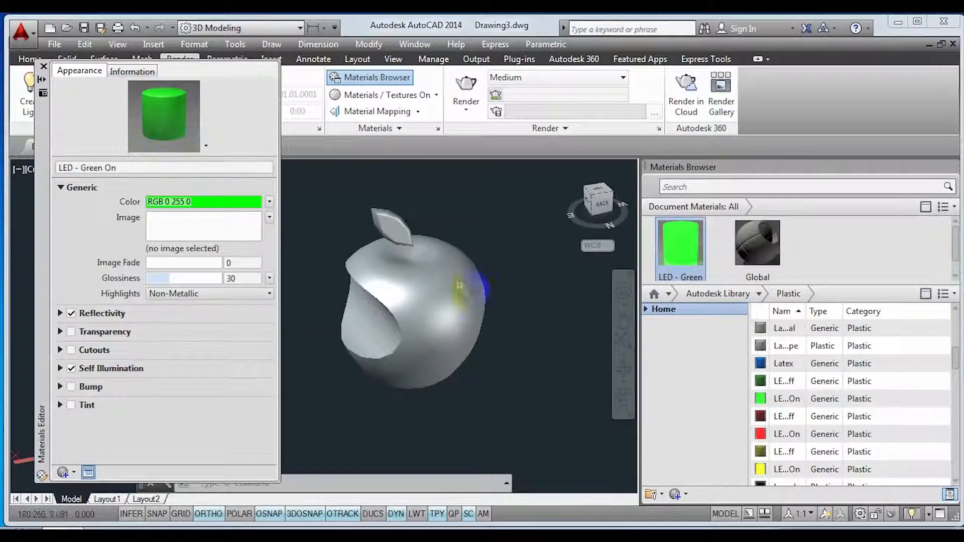
click(517, 360)
click(325, 209)
right_click(691, 247)
click(723, 255)
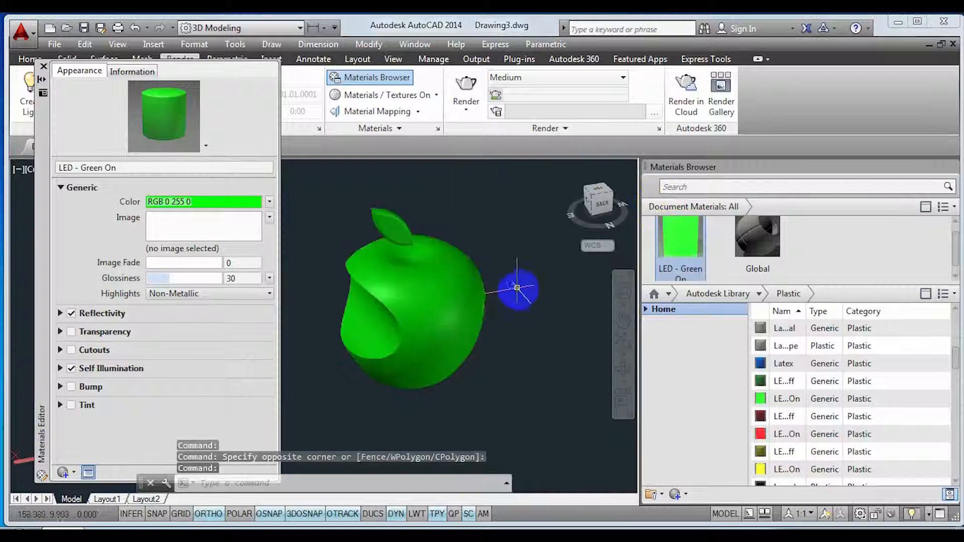
Set the LED - Green On material's color to a pale yellow, RGB 243,225,119
shift+middle_drag(493, 326, 413, 359)
click(221, 201)
click(254, 204)
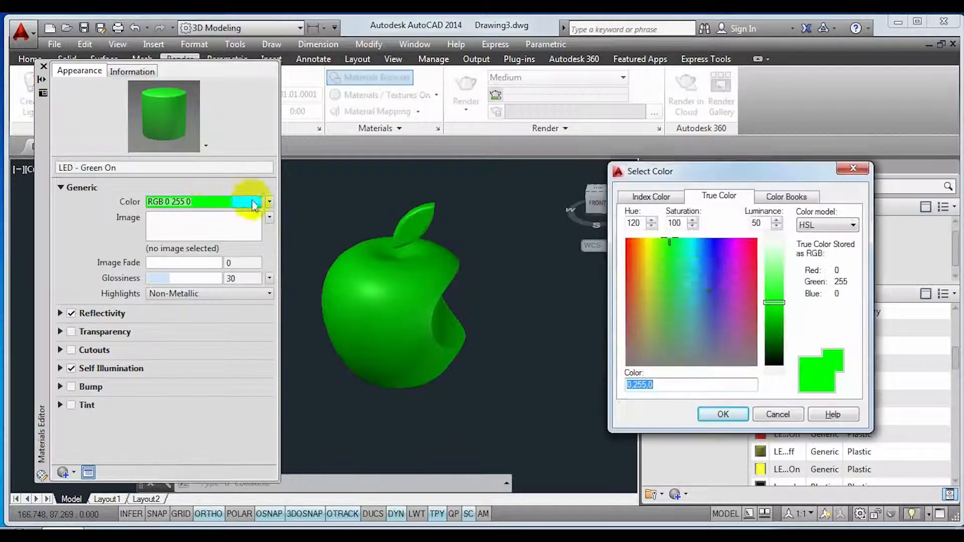
drag(771, 308, 771, 346)
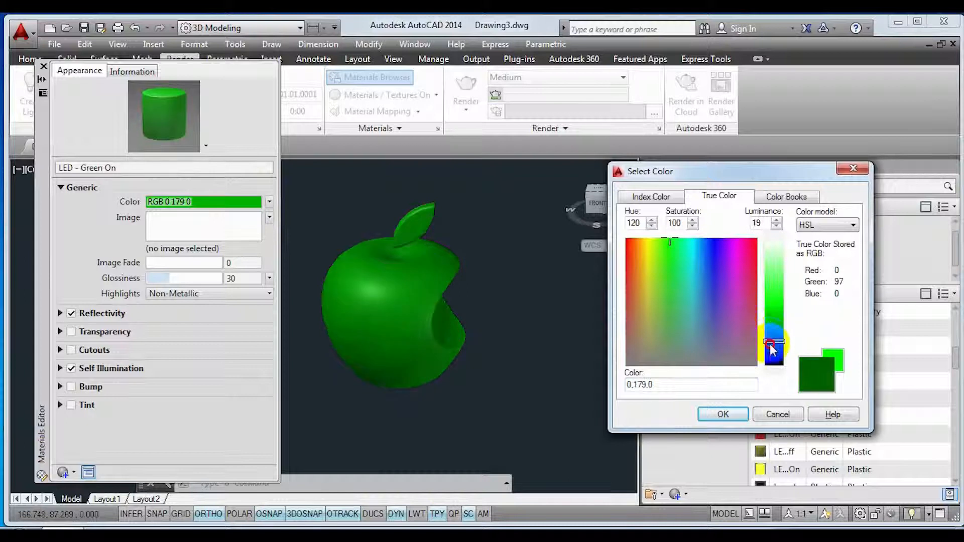
drag(774, 313, 774, 316)
drag(679, 240, 689, 240)
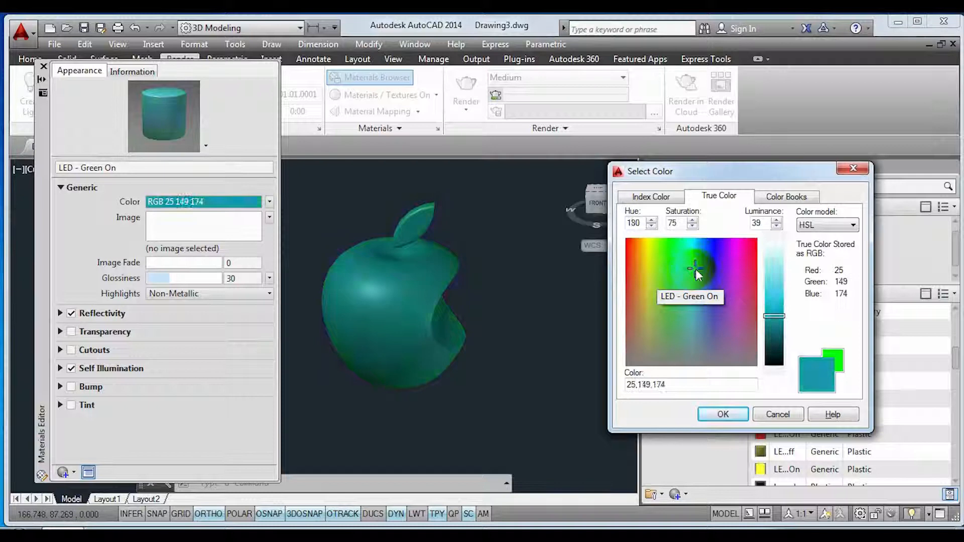
drag(696, 270, 689, 269)
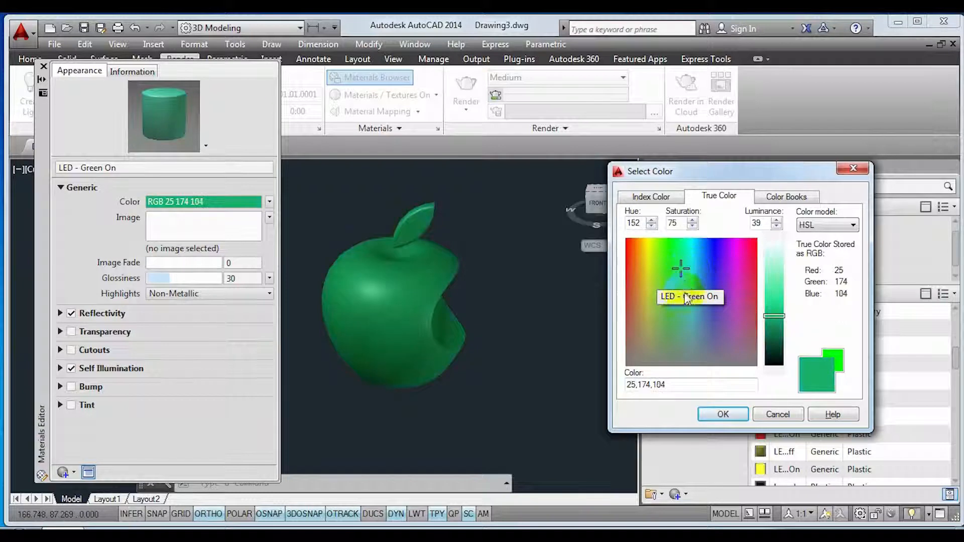
drag(776, 332, 773, 325)
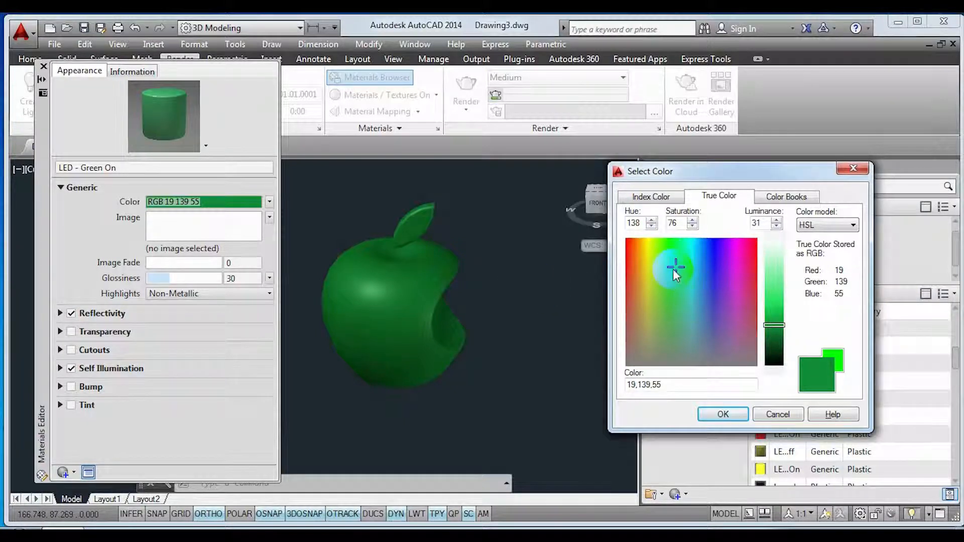
click(626, 246)
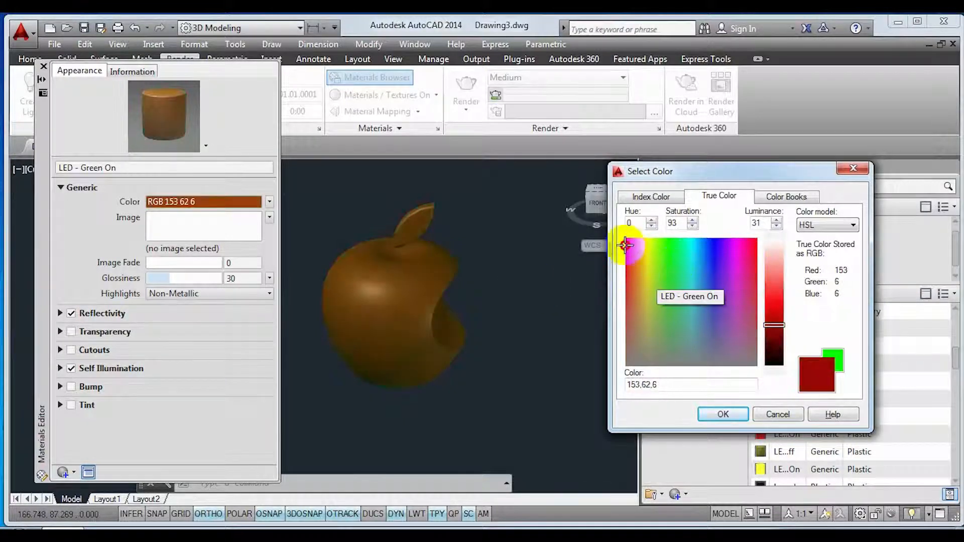
click(727, 245)
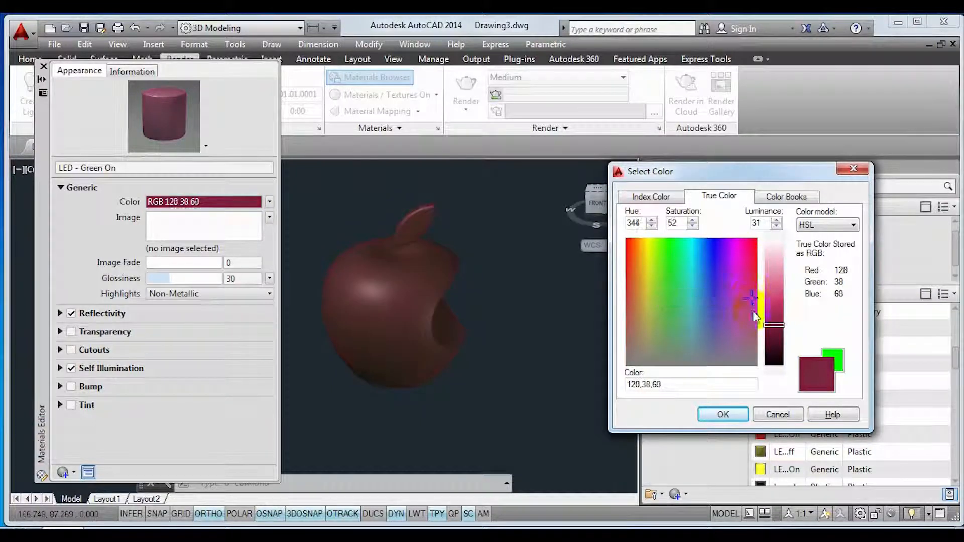
drag(750, 273, 751, 269)
mouse_move(728, 300)
mouse_down()
mouse_move(702, 294)
mouse_move(679, 308)
mouse_up()
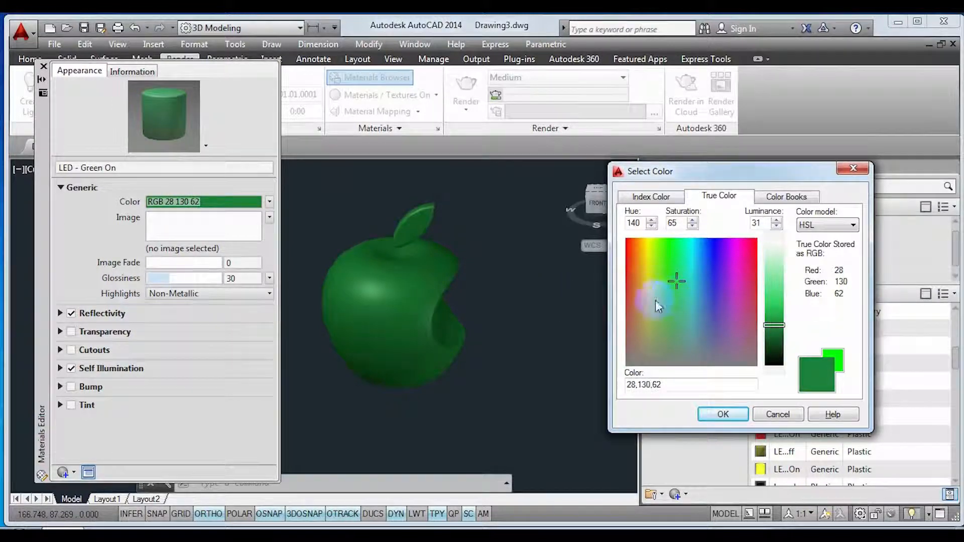
mouse_move(667, 333)
mouse_down()
mouse_move(645, 306)
mouse_move(643, 249)
mouse_up()
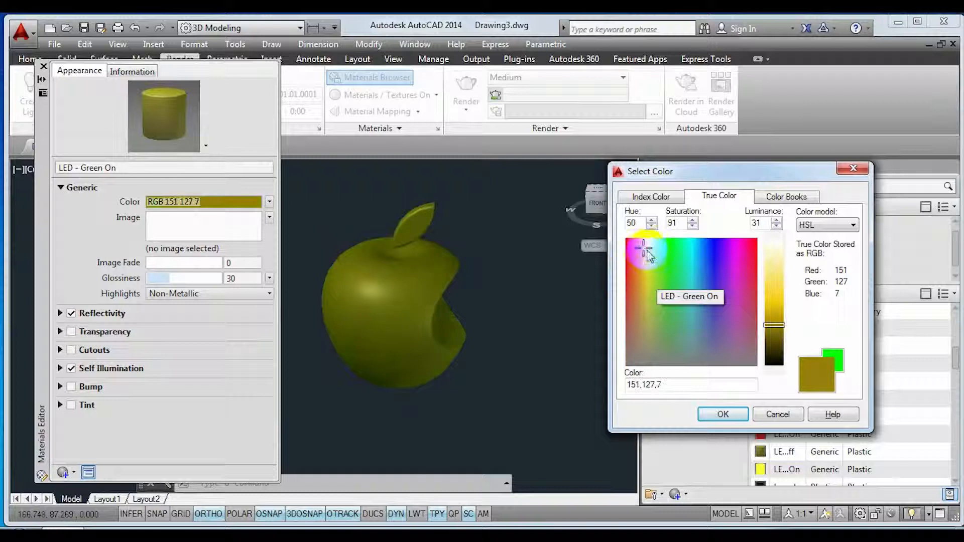
drag(777, 304, 778, 283)
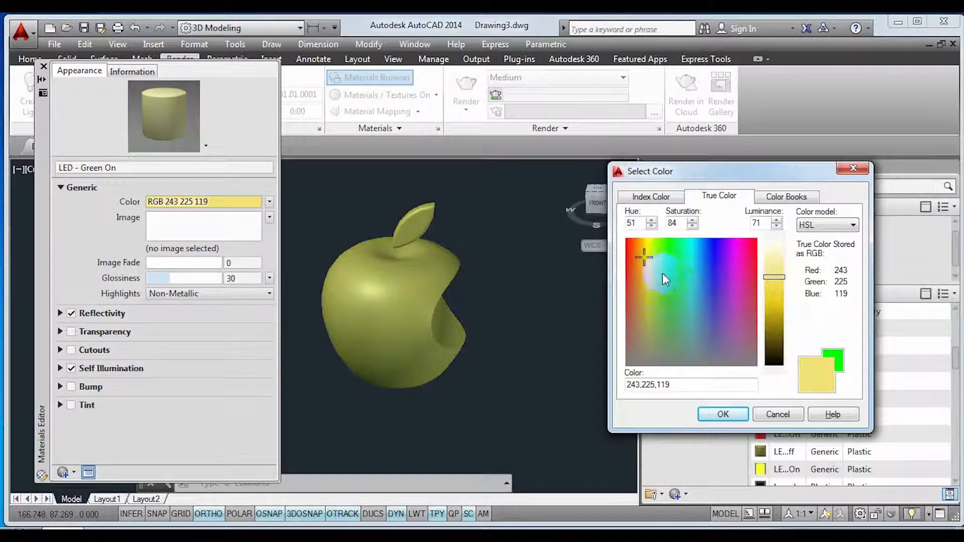
click(723, 414)
Assign the LED - Green Off plastic material from the Autodesk Library to the leaf only
click(425, 226)
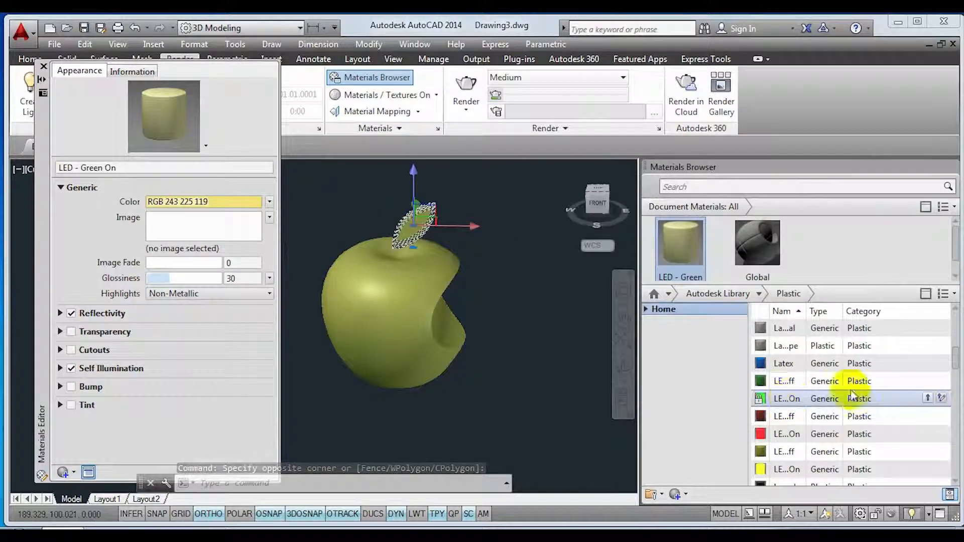
click(928, 382)
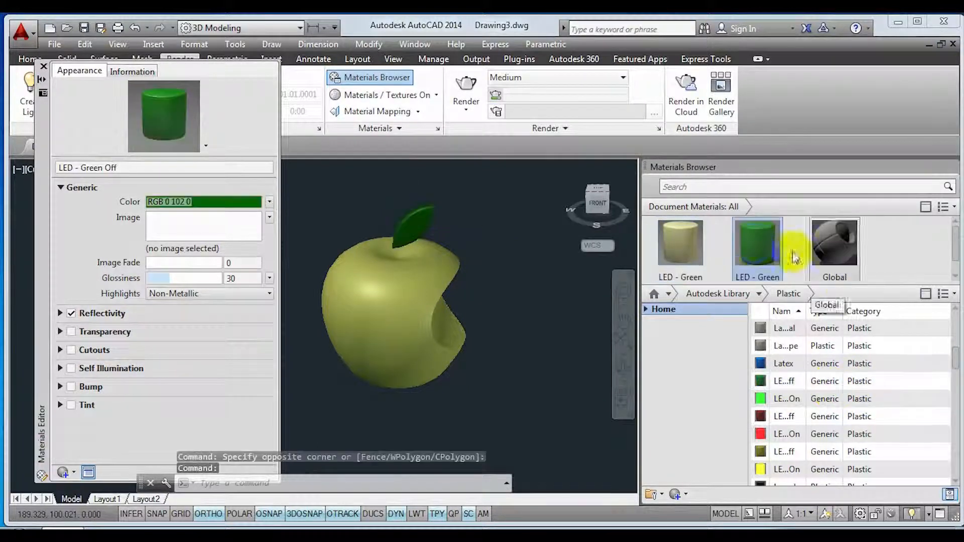
drag(608, 274, 546, 332)
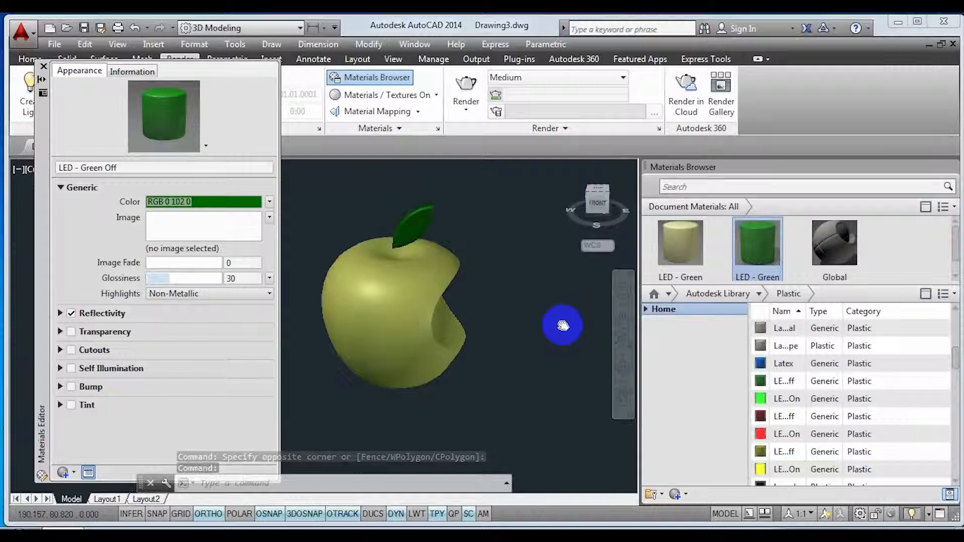
shift+middle_drag(563, 325, 544, 351)
Change the apple body's LED - Green On material color to a more saturated yellow and close the Materials Browser
click(680, 243)
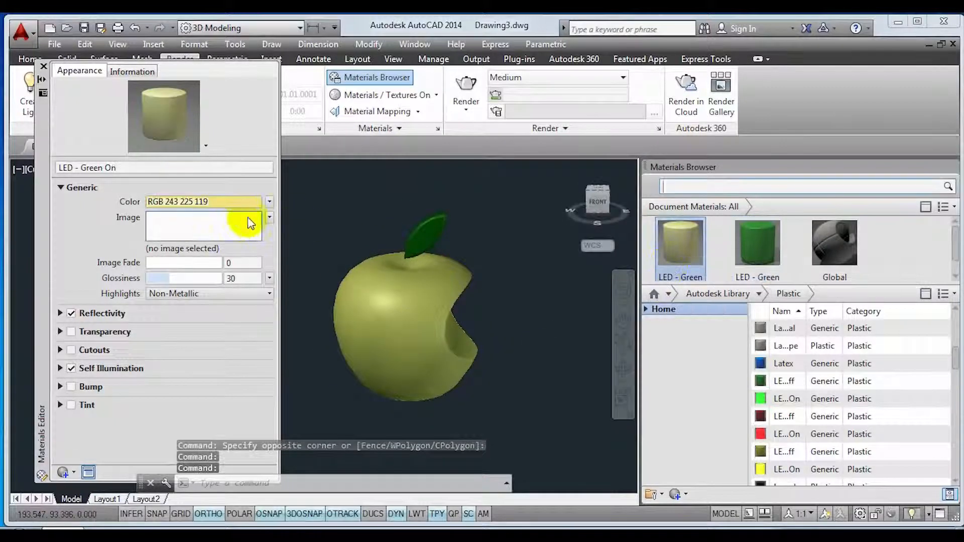
click(239, 202)
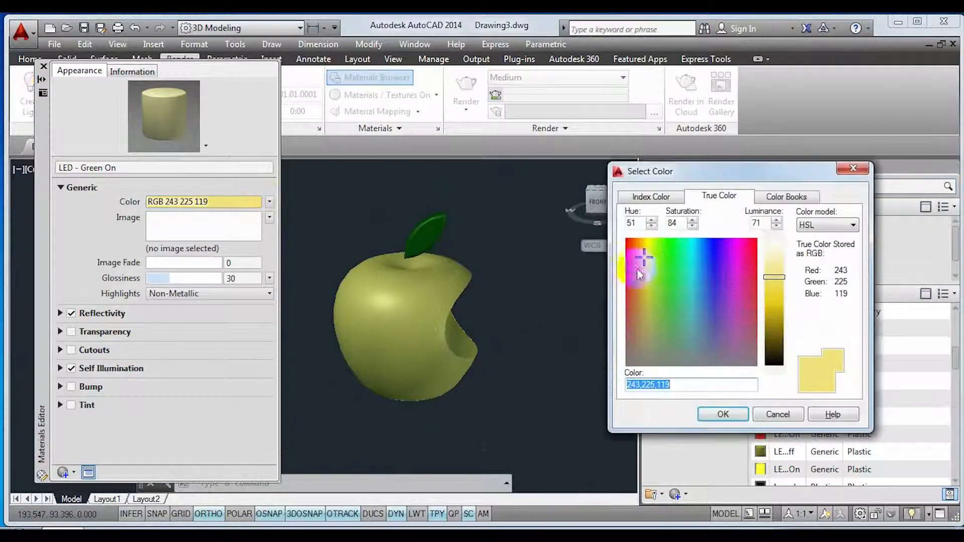
click(723, 415)
shift+middle_drag(517, 304, 451, 341)
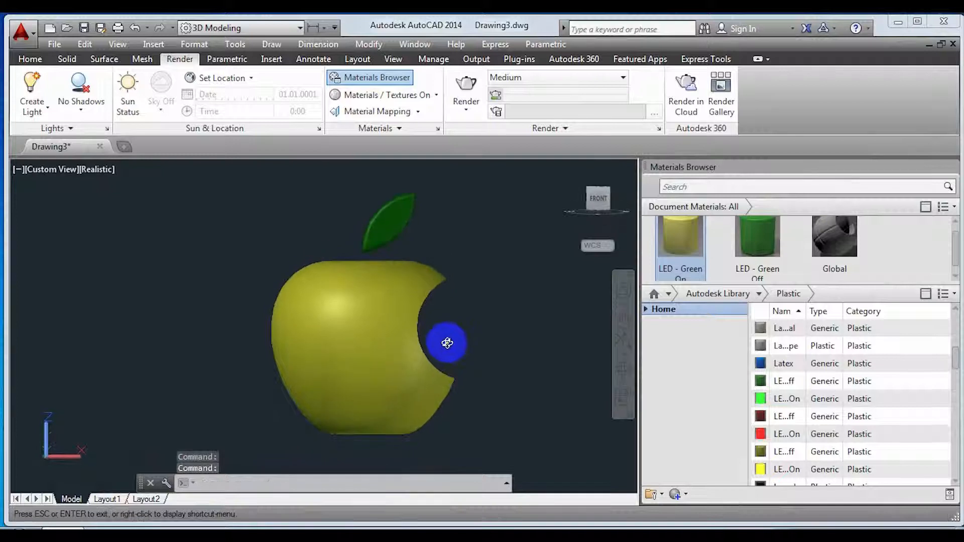
click(949, 167)
middle_drag(611, 326, 452, 314)
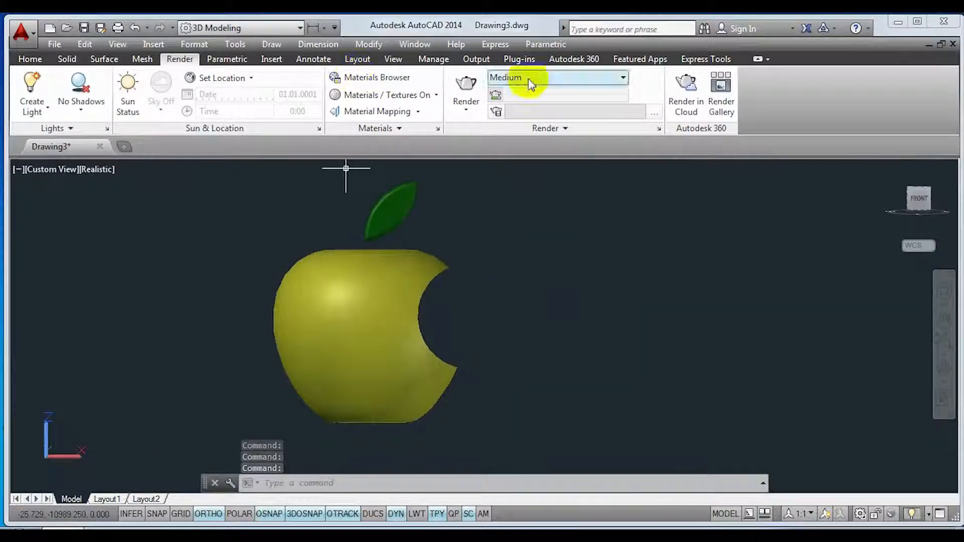
click(30, 60)
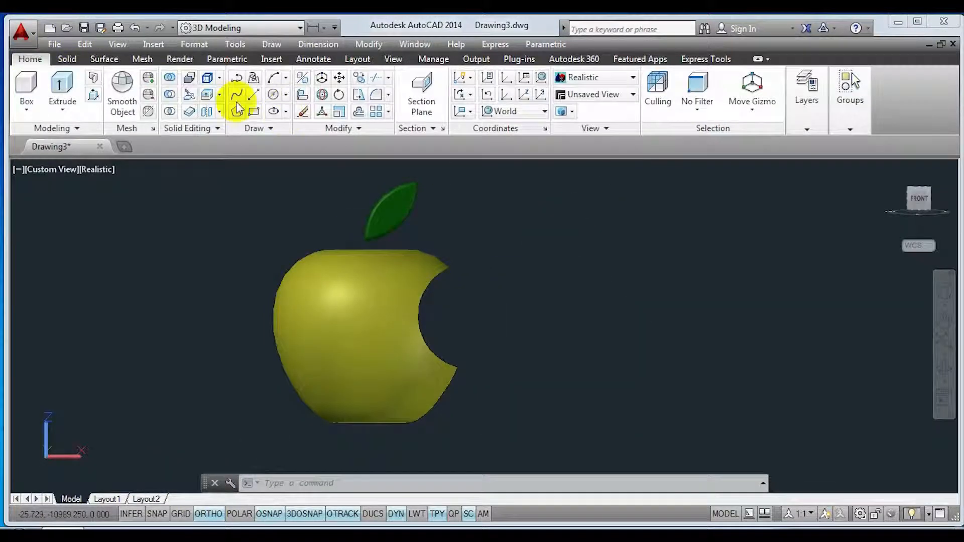
click(273, 95)
click(341, 324)
scroll(500, 317, down, 6)
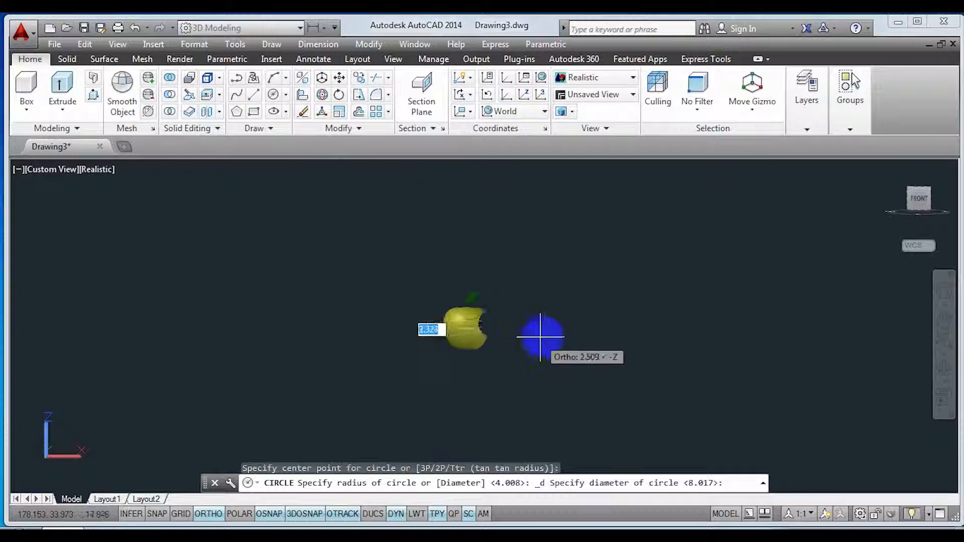
key(Escape)
click(540, 78)
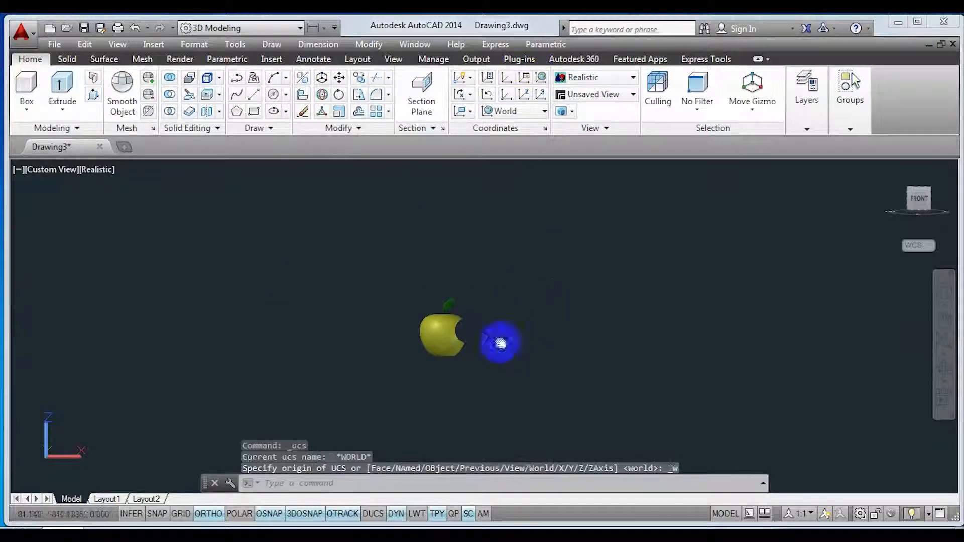
From the top view, draw a circle centred on the apple with a diameter of about 64.5 units
scroll(414, 305, up, 2)
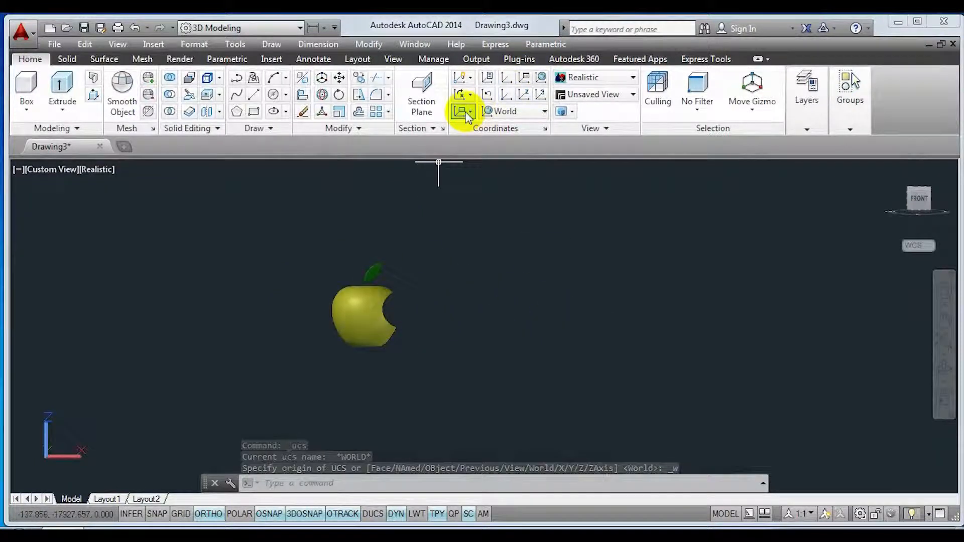
click(35, 171)
click(56, 203)
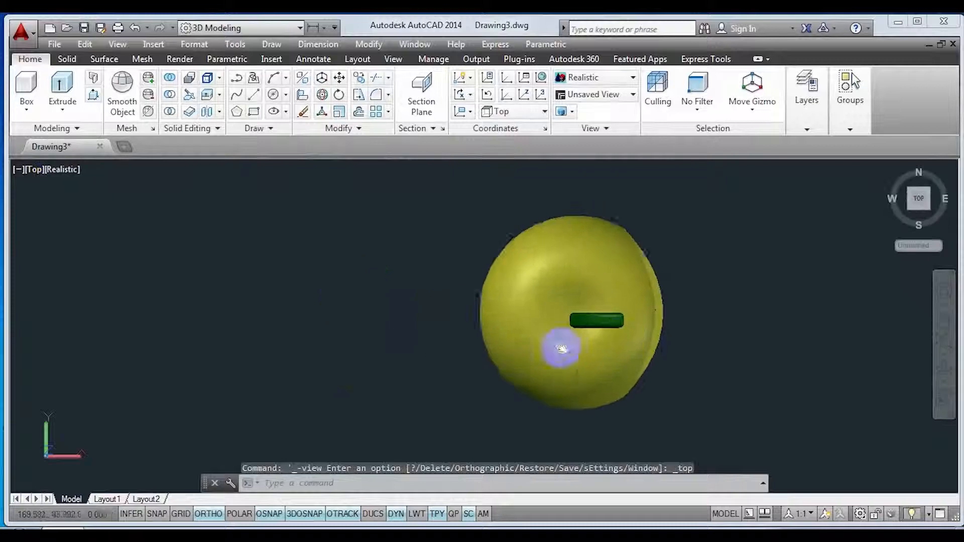
click(274, 94)
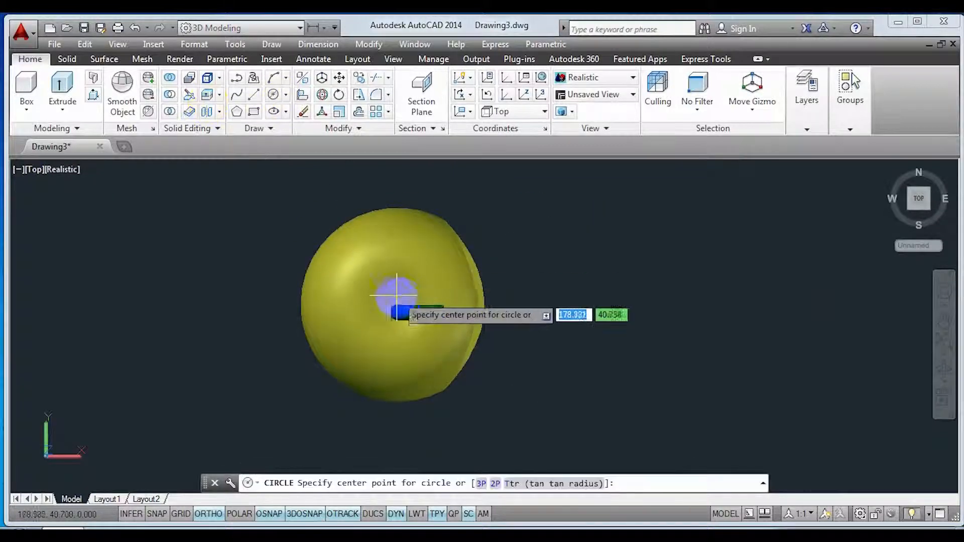
click(397, 300)
scroll(741, 318, down, 2)
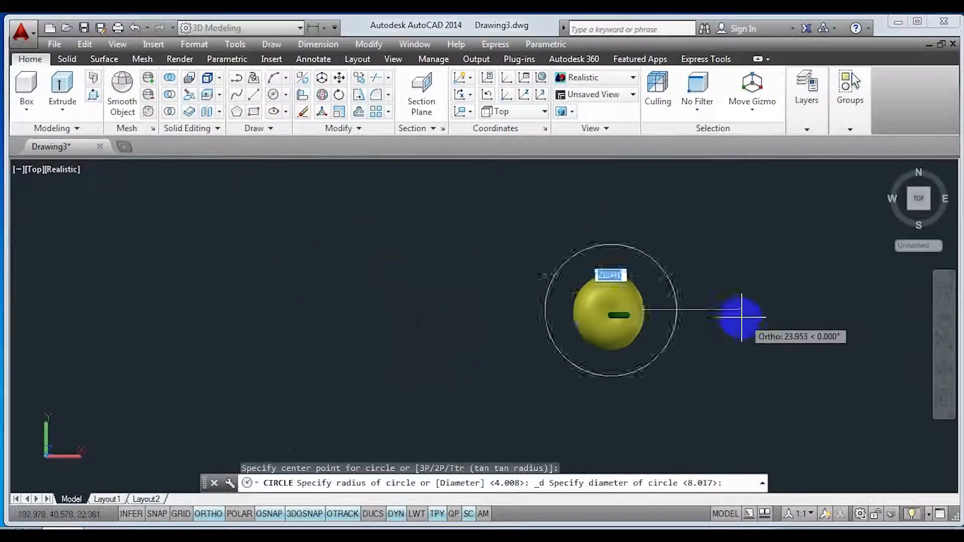
middle_drag(740, 318, 497, 320)
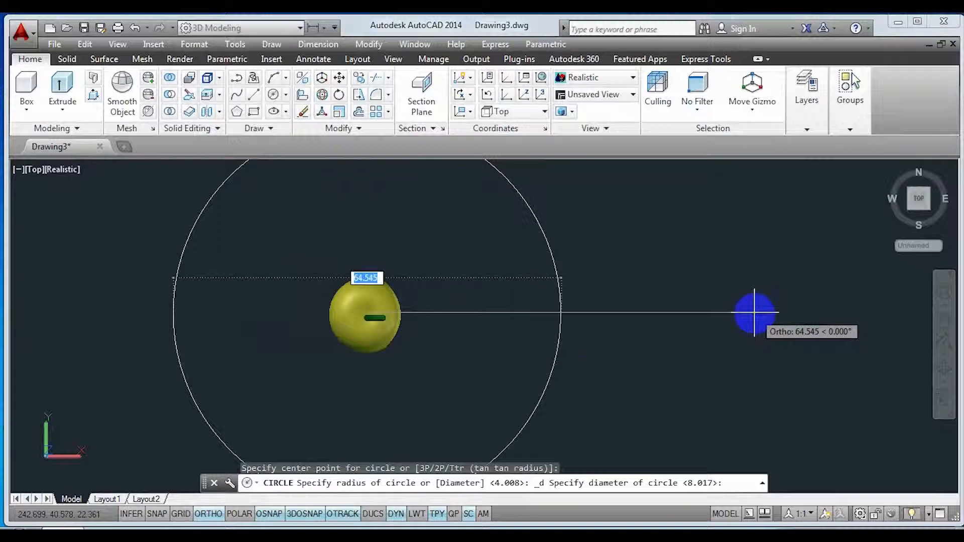
click(753, 315)
Offset the large circle inward by 5 to form a second concentric circle around the apple
click(572, 335)
click(530, 324)
click(360, 112)
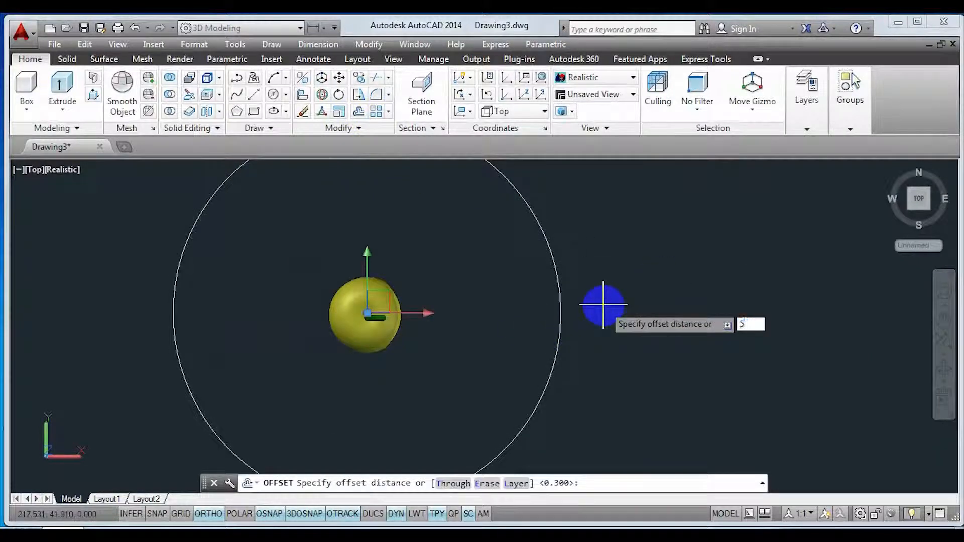
text(5)
key(Return)
click(560, 309)
click(496, 319)
key(Escape)
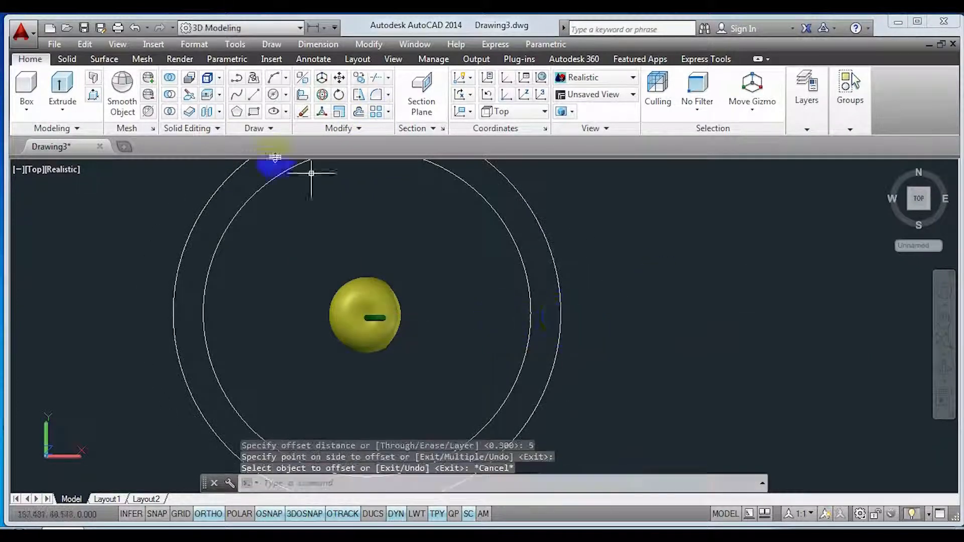
click(118, 44)
click(171, 383)
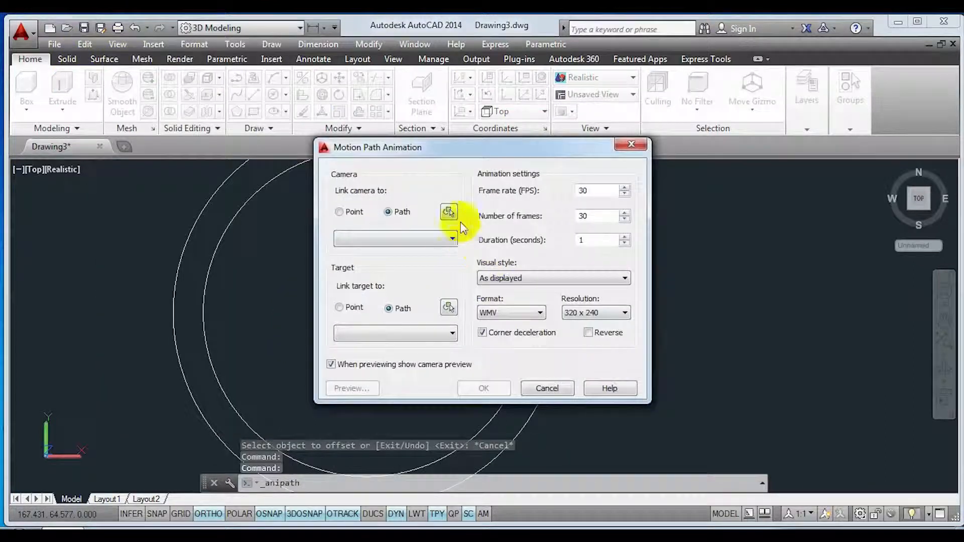
click(452, 211)
click(546, 331)
click(457, 288)
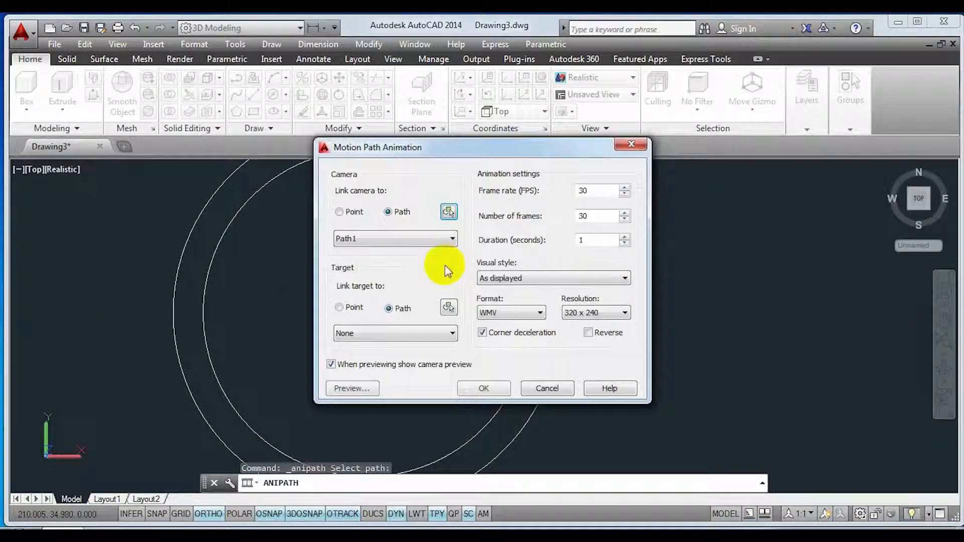
click(447, 308)
click(521, 351)
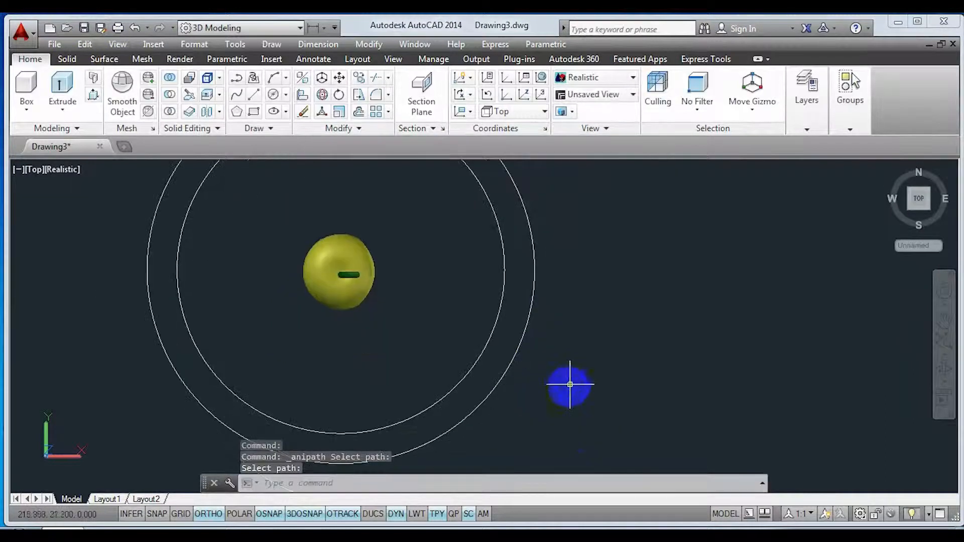
Move both circles straight down along Z by about 4 units to the apple's mid-height
shift+middle_drag(568, 385, 522, 262)
click(521, 262)
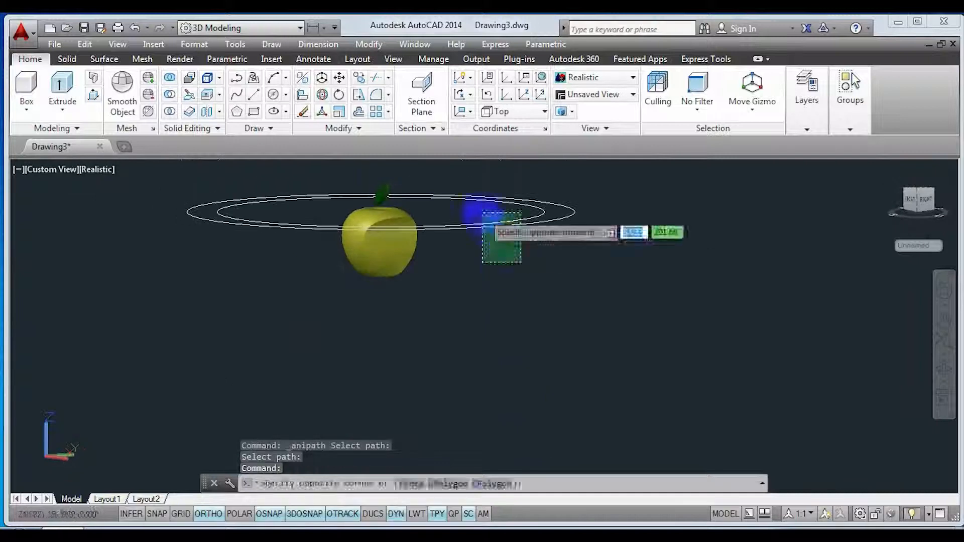
click(483, 213)
click(340, 79)
click(607, 273)
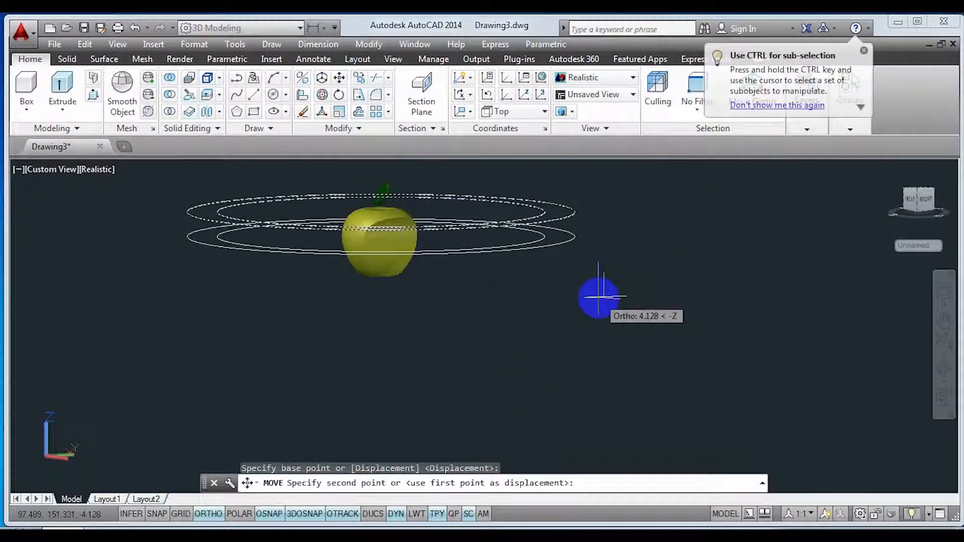
click(574, 296)
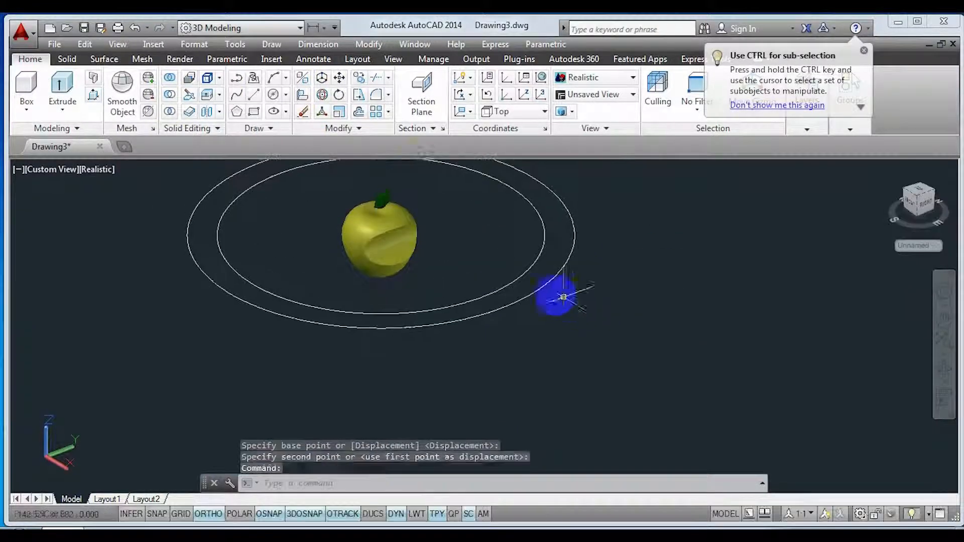
Use 3D Rotate to tilt both circles 15 degrees about the Y axis through the apple, with Ortho off
click(495, 254)
click(322, 94)
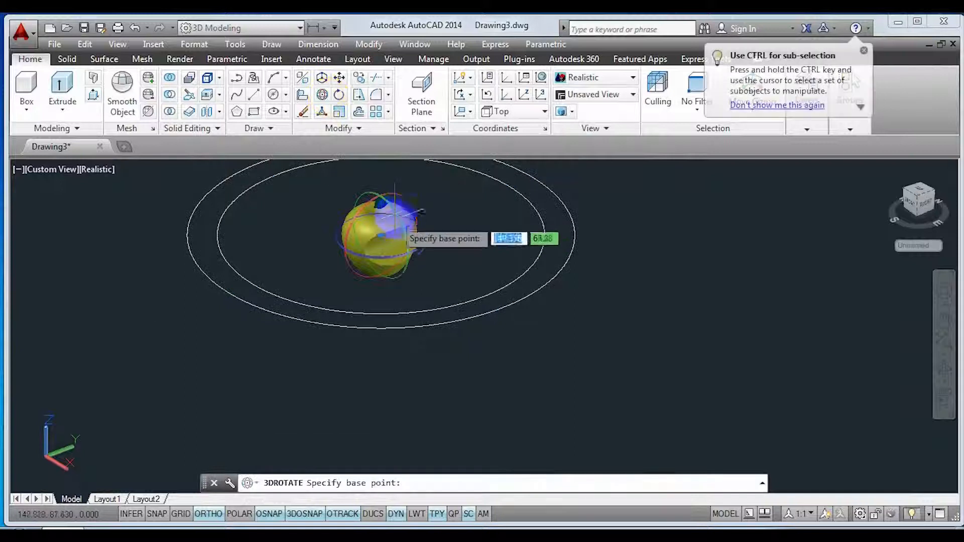
click(407, 218)
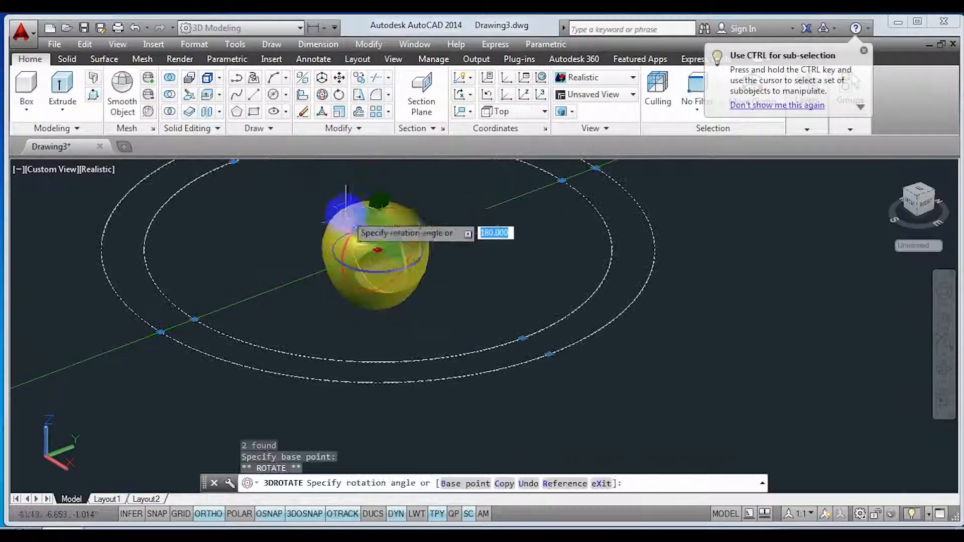
key(F8)
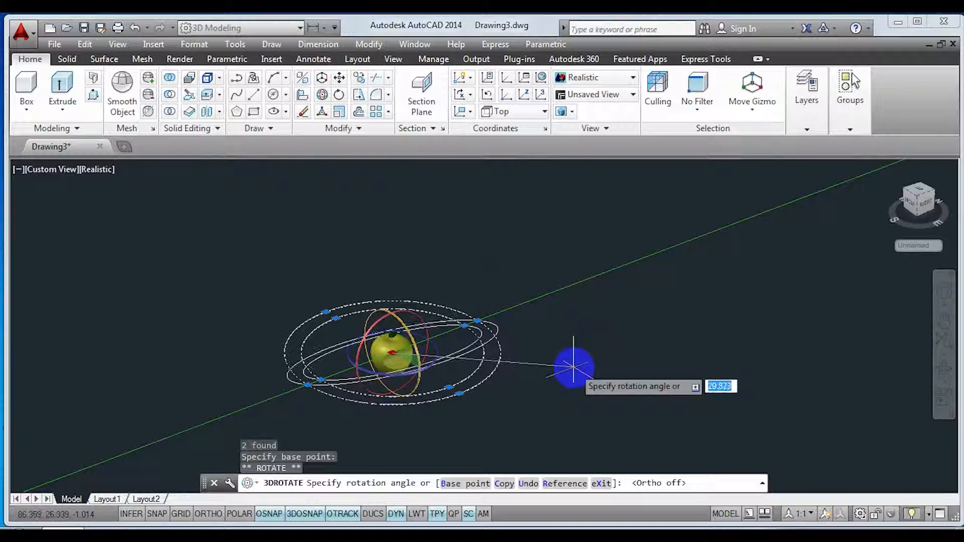
text(15)
key(Return)
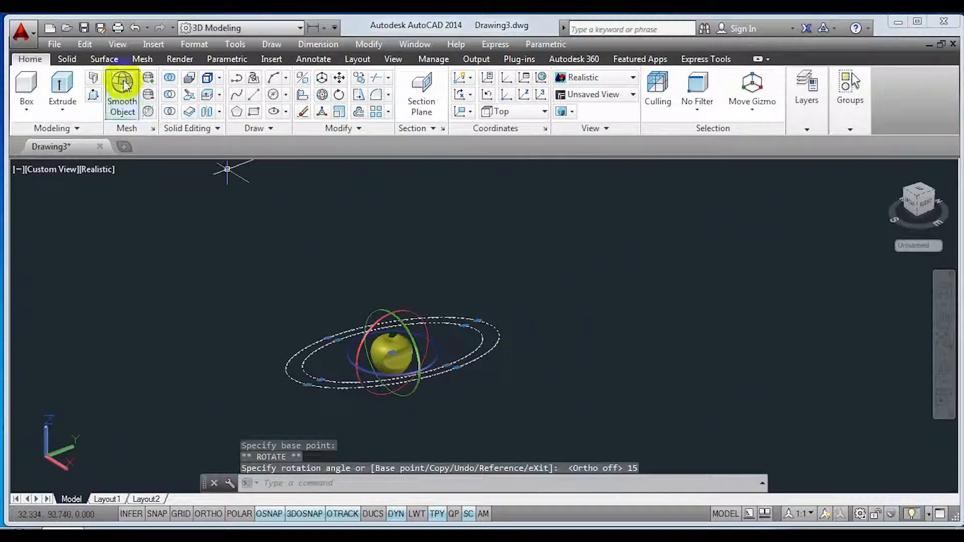
Set up a motion path animation with the camera linked to the outer circle and the target to the inner circle, and preview it
click(117, 45)
click(138, 383)
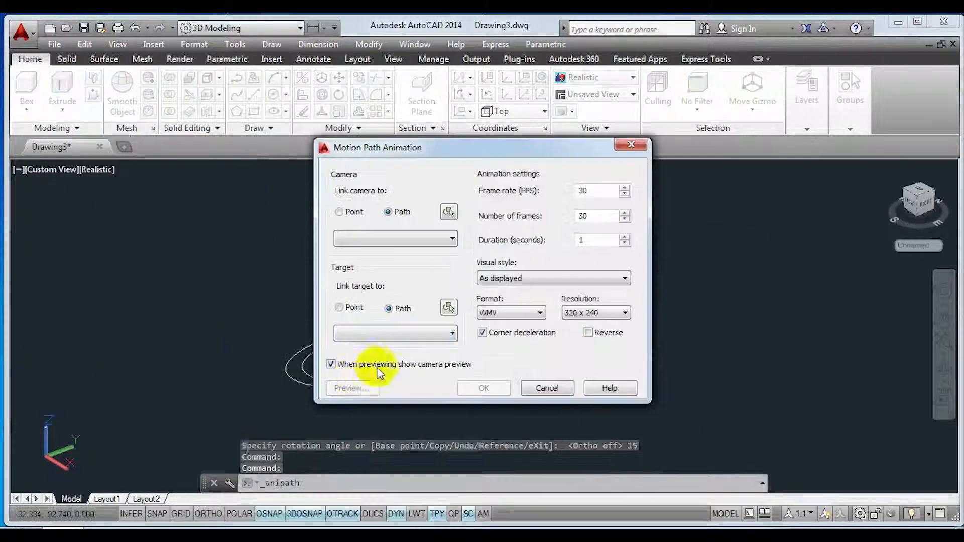
click(448, 213)
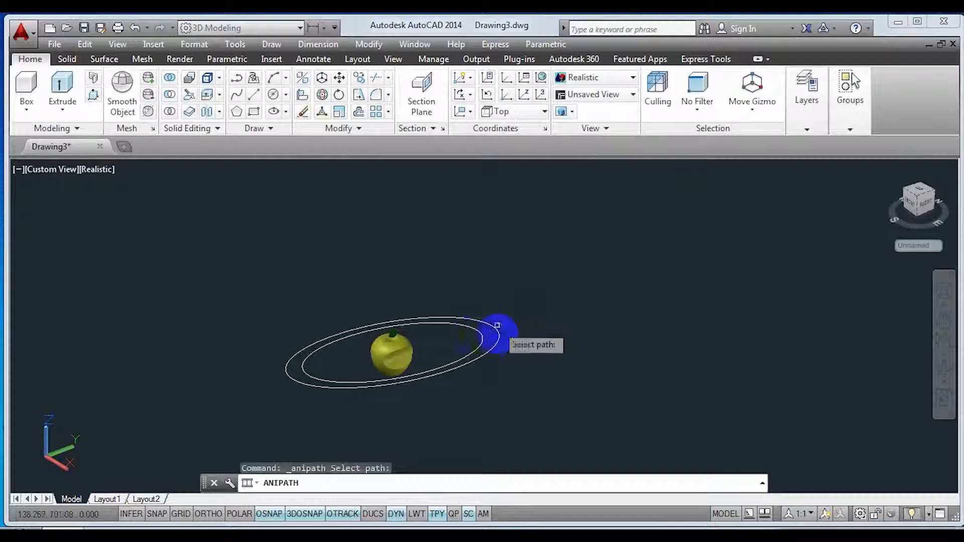
click(481, 359)
click(458, 293)
click(449, 307)
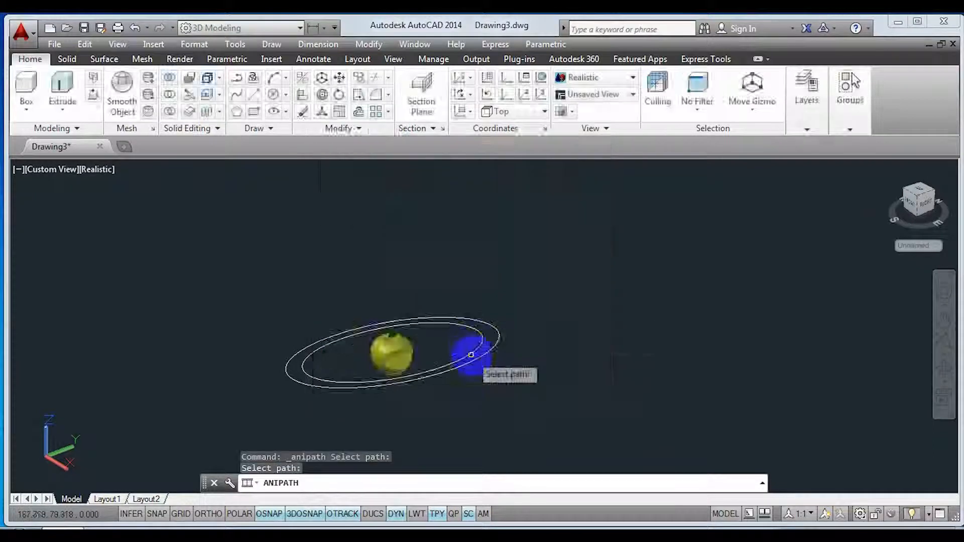
click(479, 360)
key(Return)
click(352, 389)
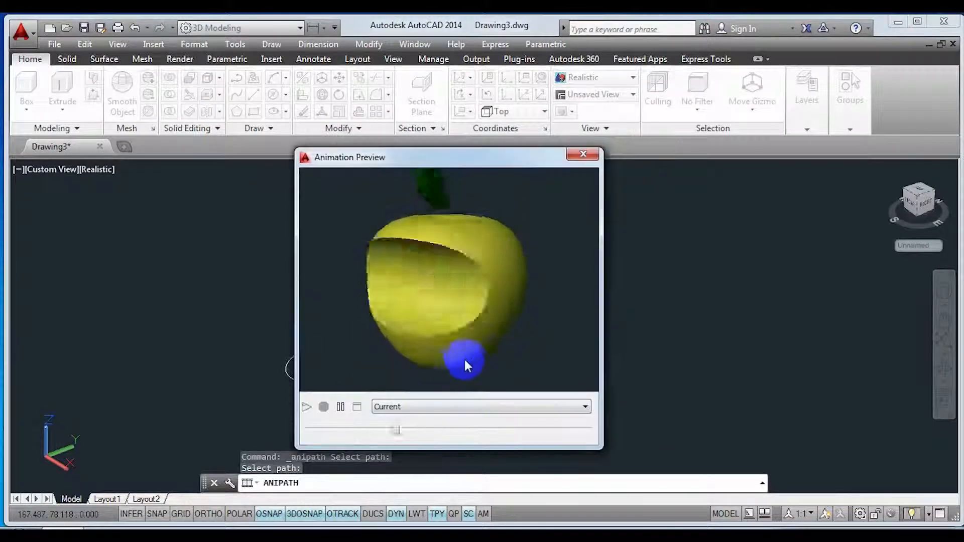
click(581, 156)
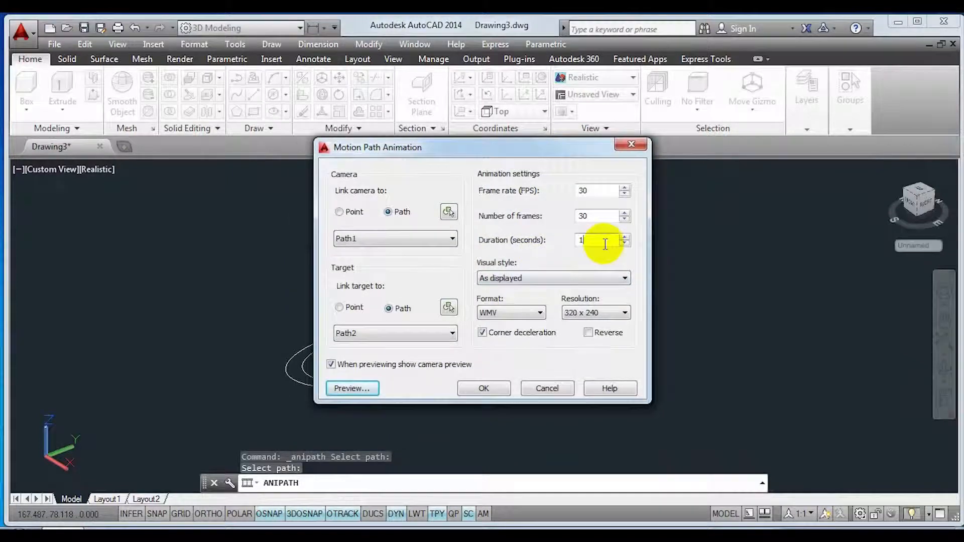
Set the animation's duration to 10 seconds and resolution to 1024 x 768, keeping WMV format, and preview it again
text(0)
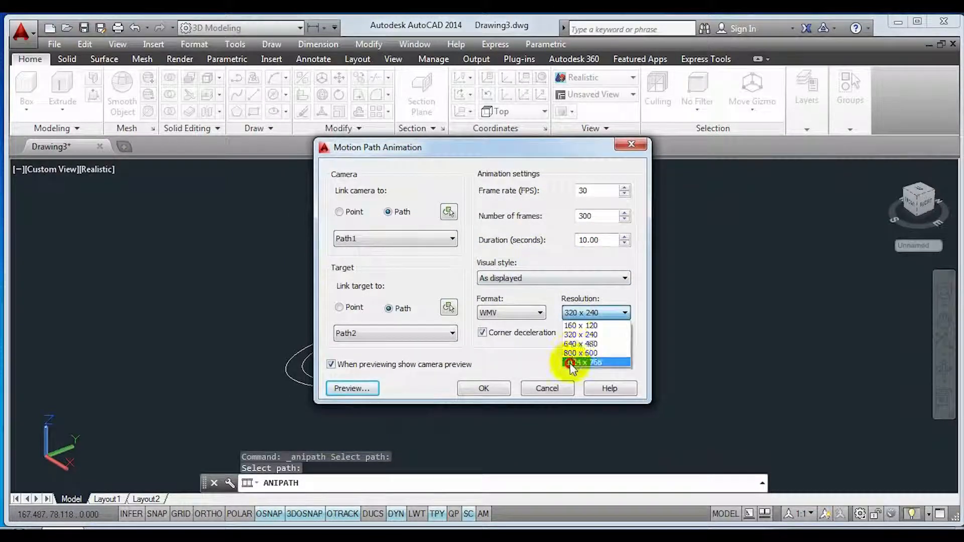
click(583, 362)
click(502, 313)
click(504, 312)
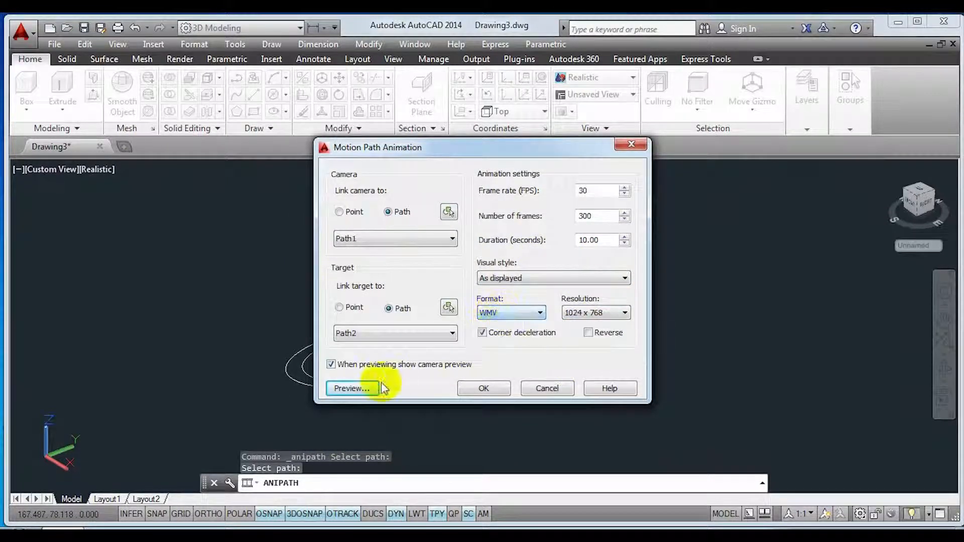
click(352, 388)
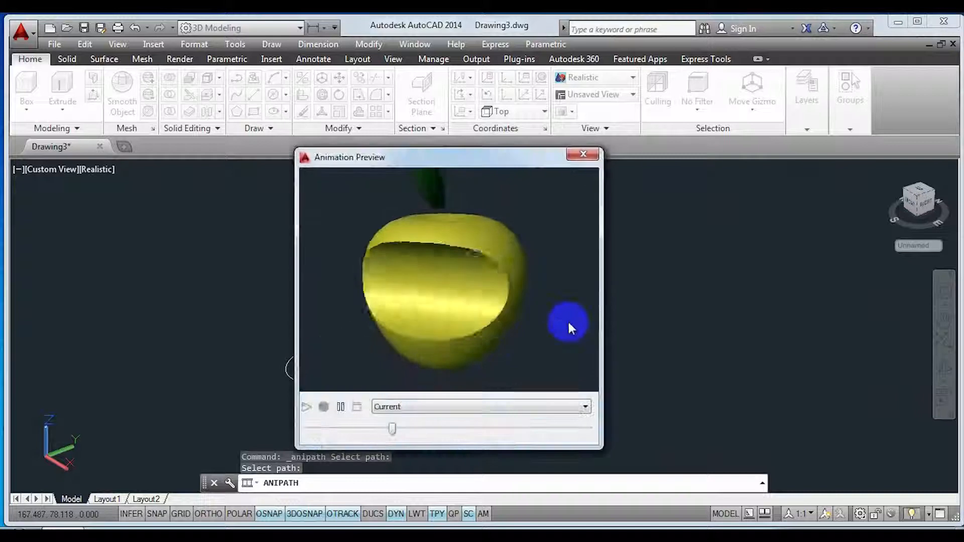